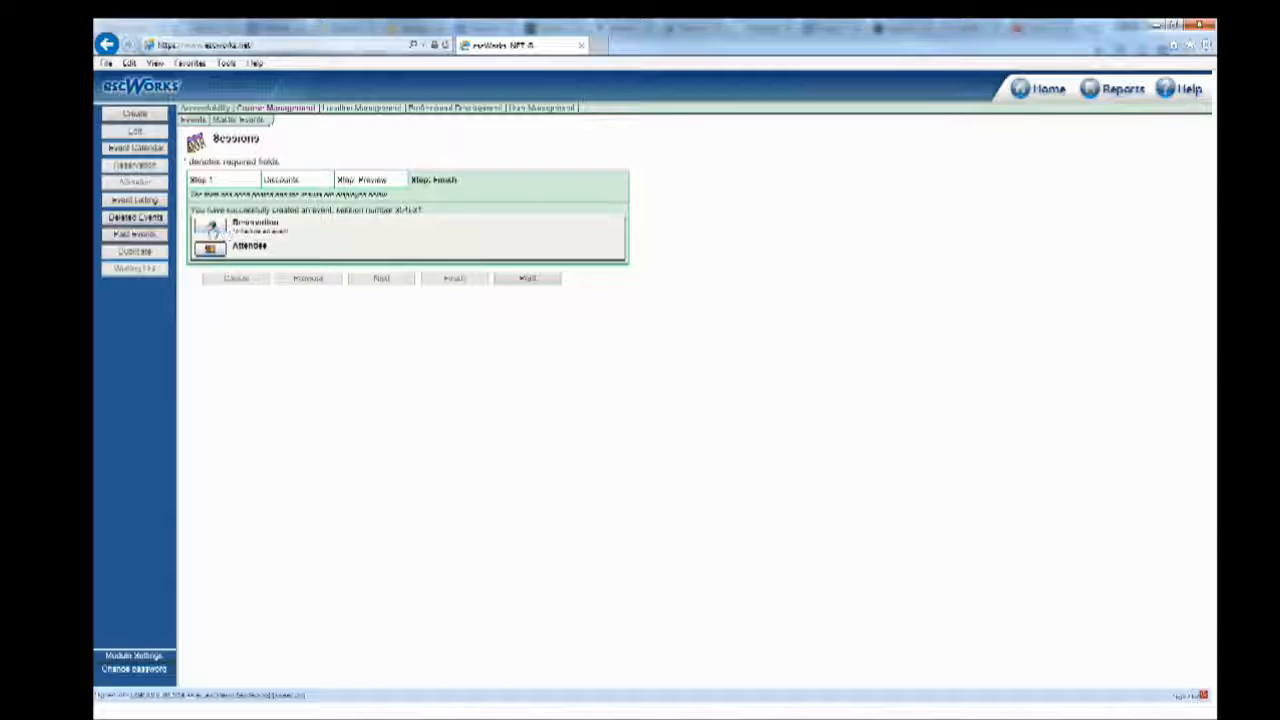
Step: Open the new event's room reservation and choose Hope School District as the site under Southwest Arkansas Education Cooperative
click(211, 228)
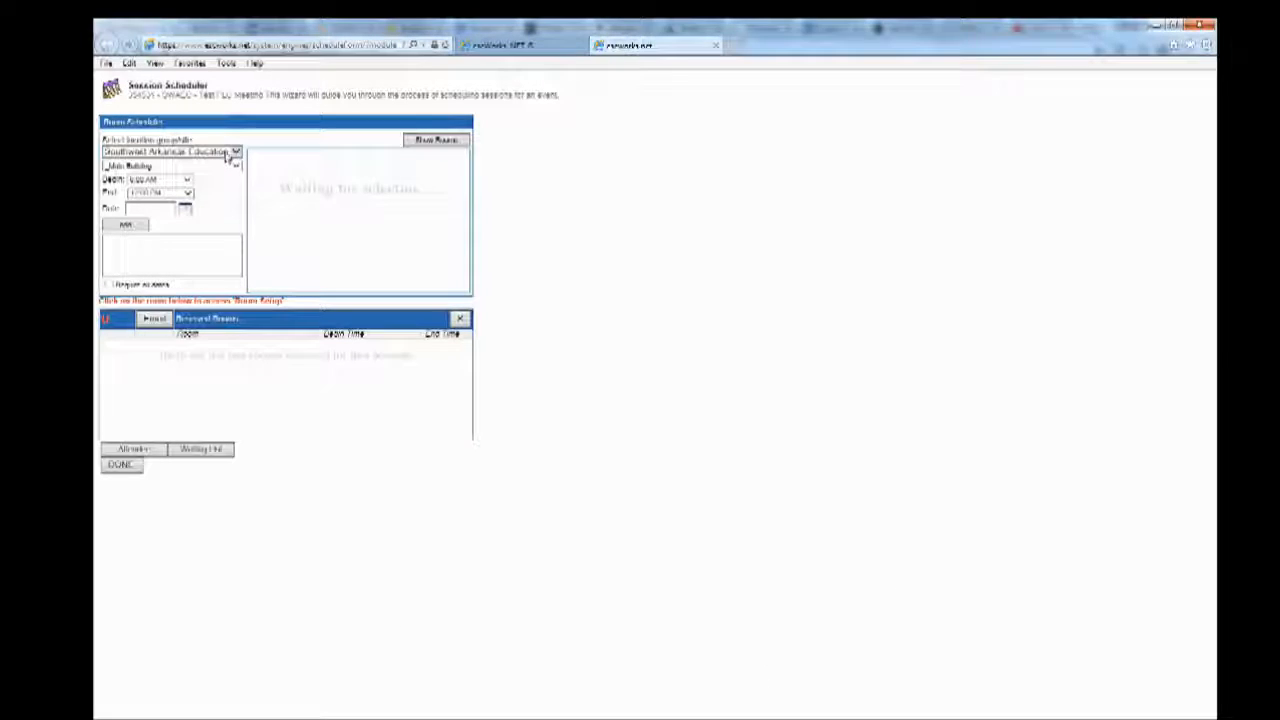
click(226, 154)
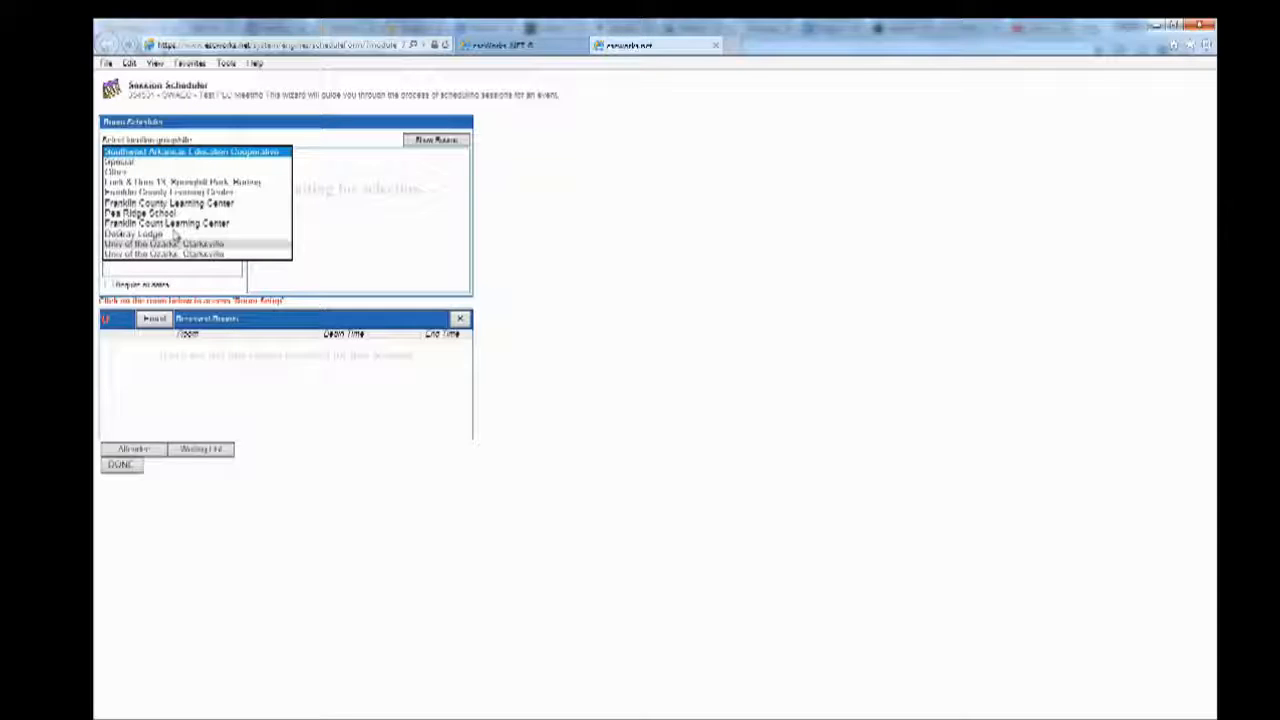
click(228, 150)
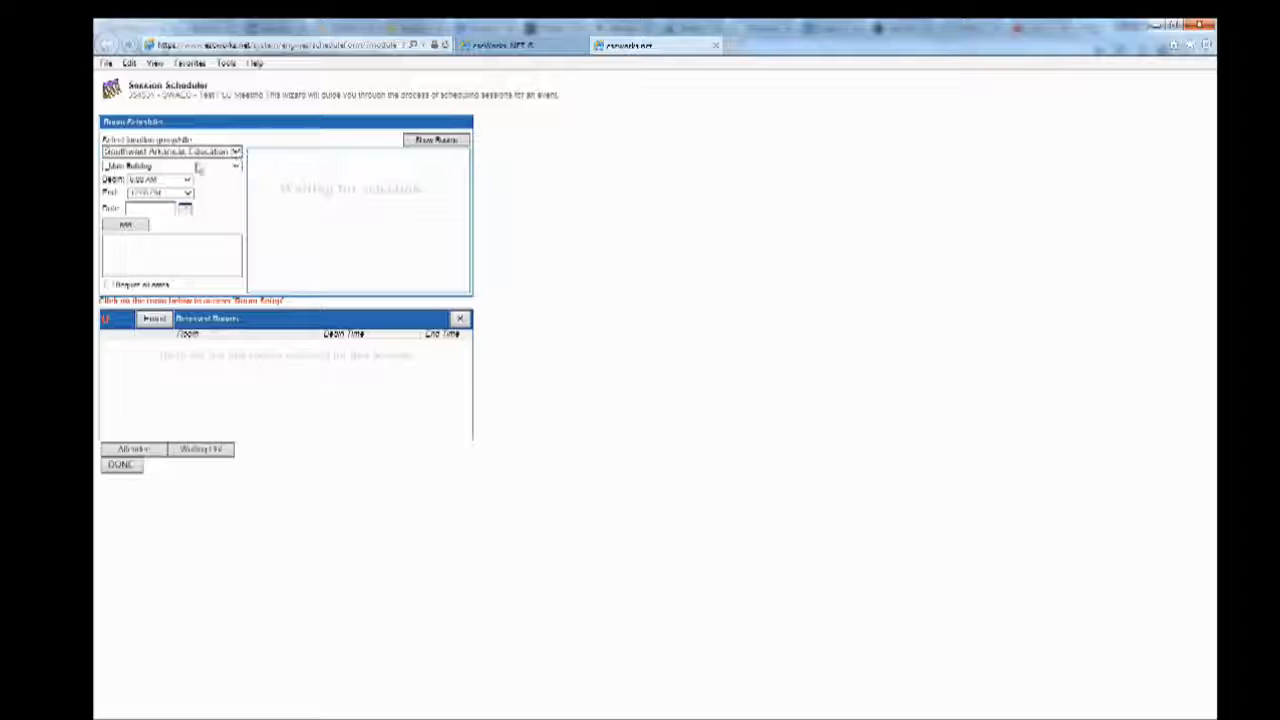
click(234, 166)
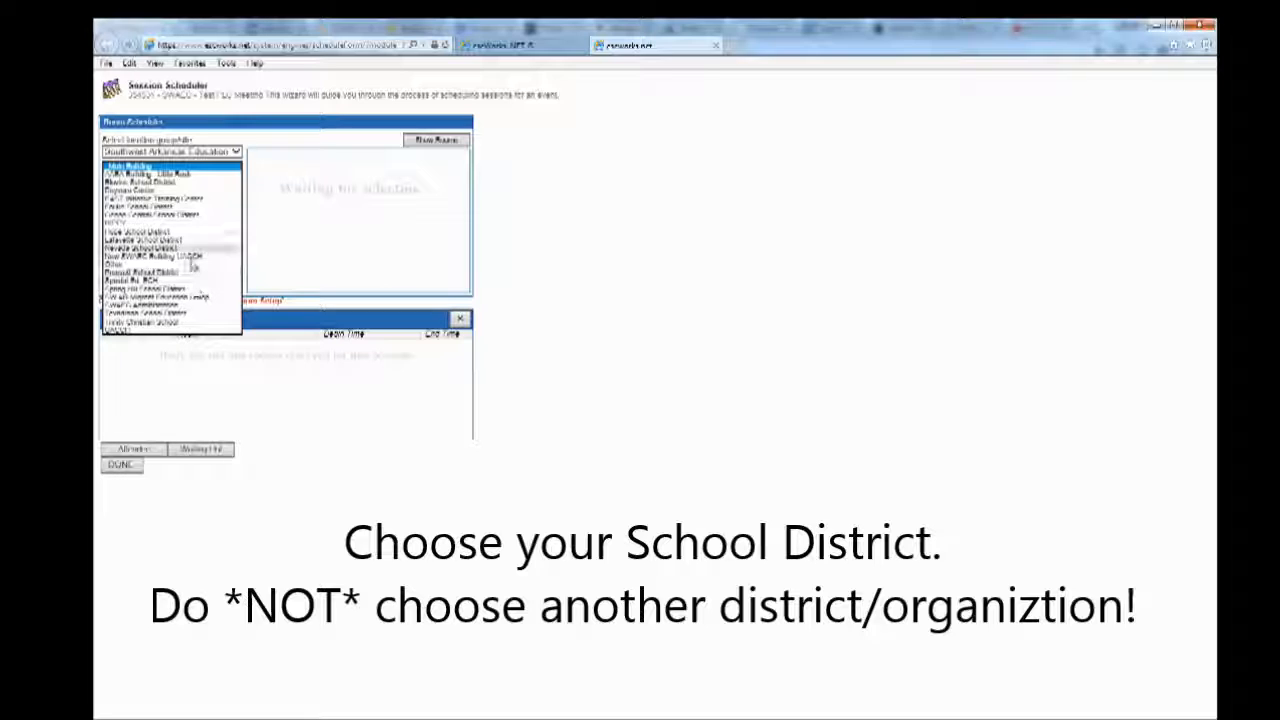
click(202, 234)
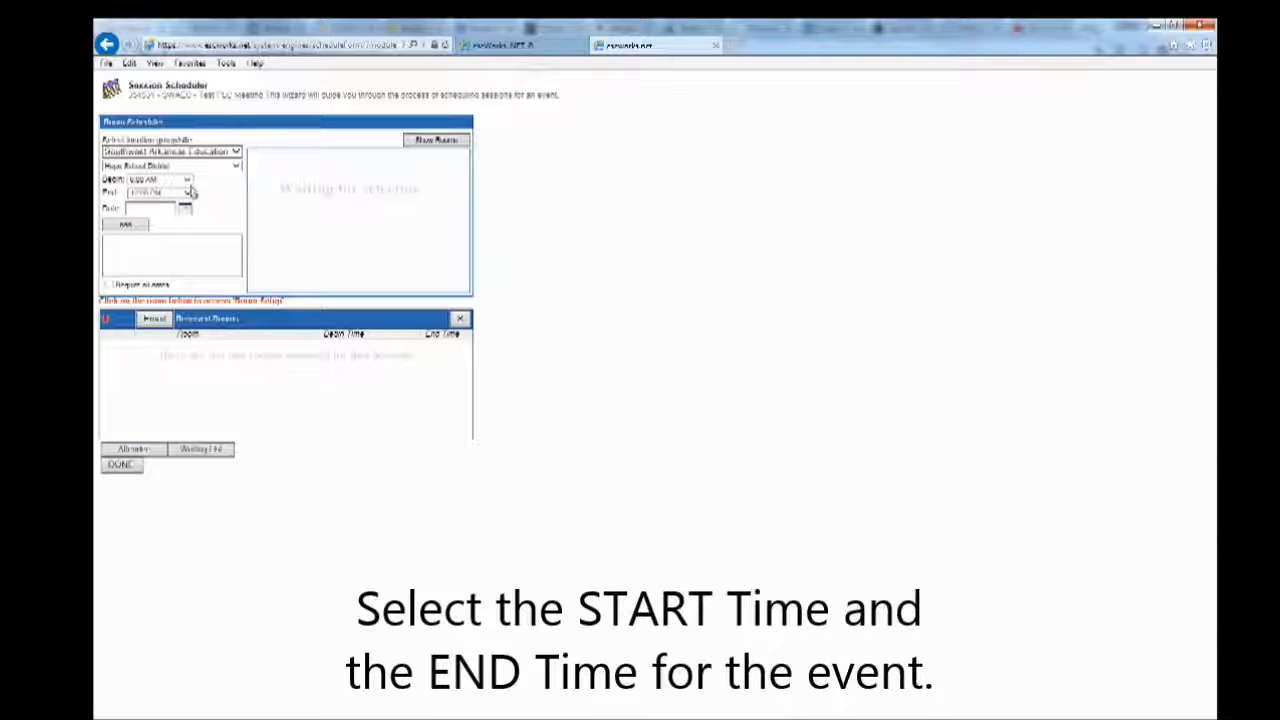
click(186, 180)
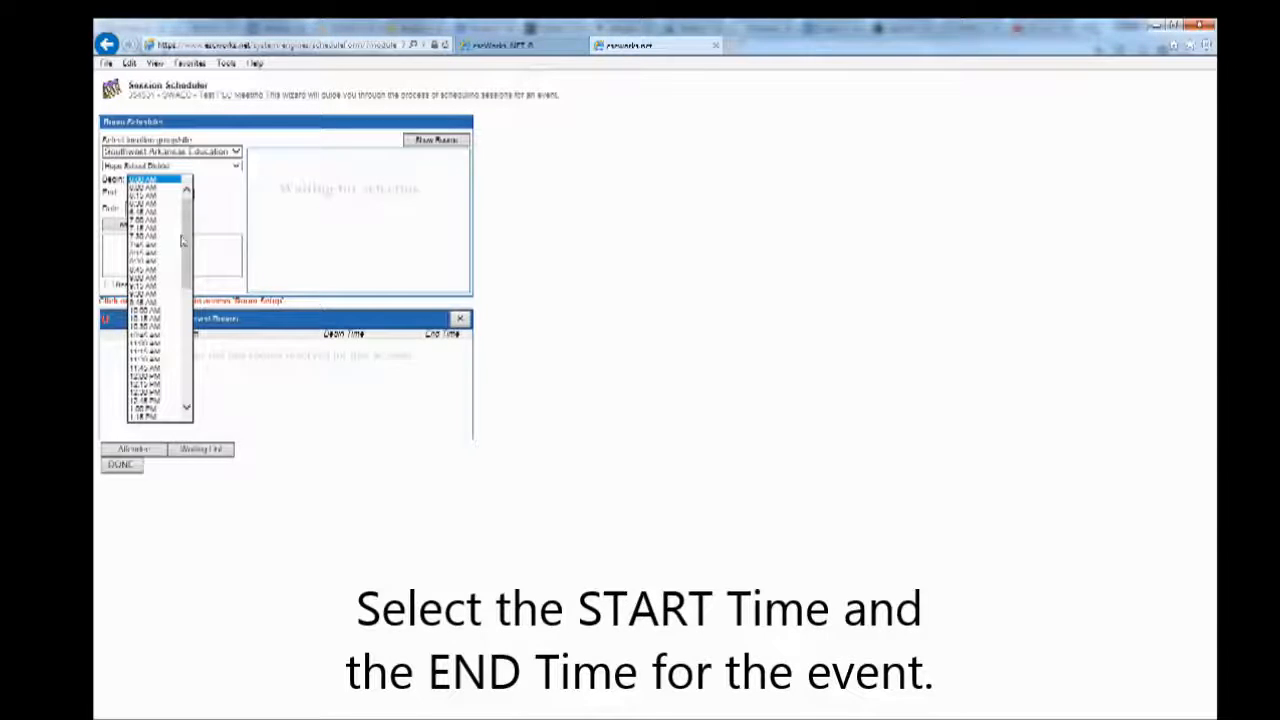
click(211, 208)
click(188, 193)
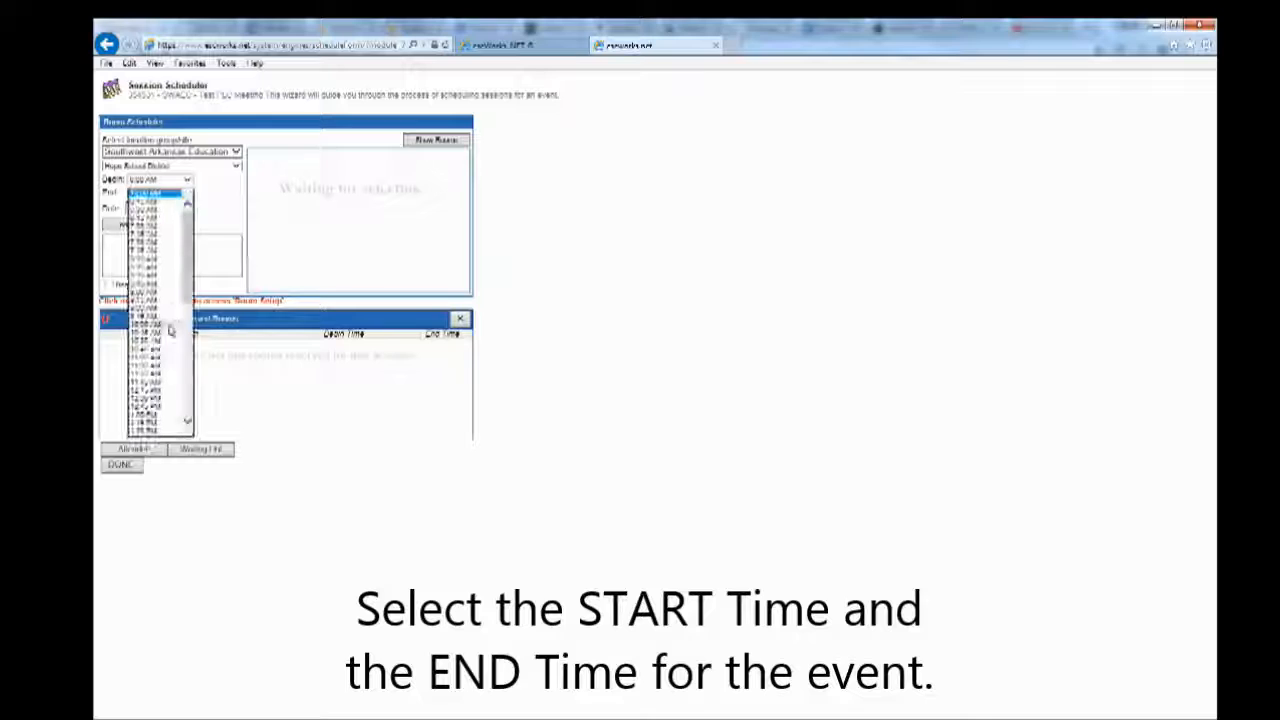
click(209, 212)
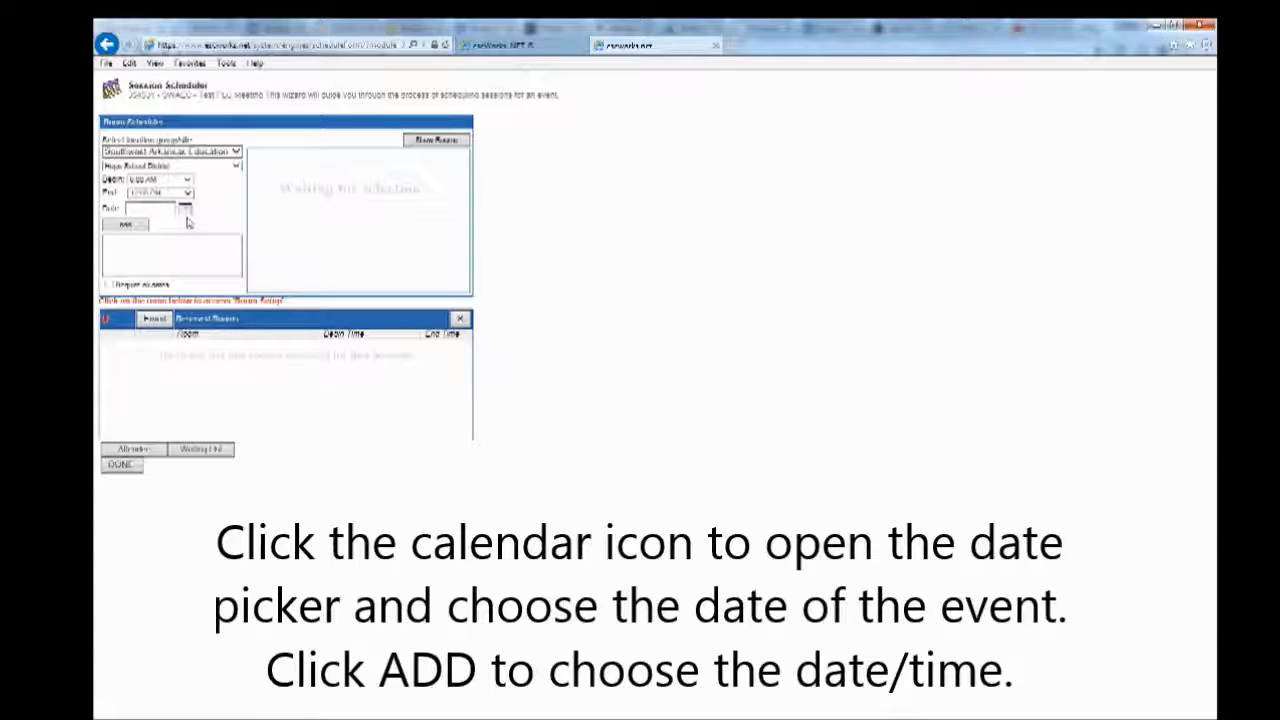
Step: Set the reservation date to 5/20/2018 and add the date and time slot to the session list
click(187, 214)
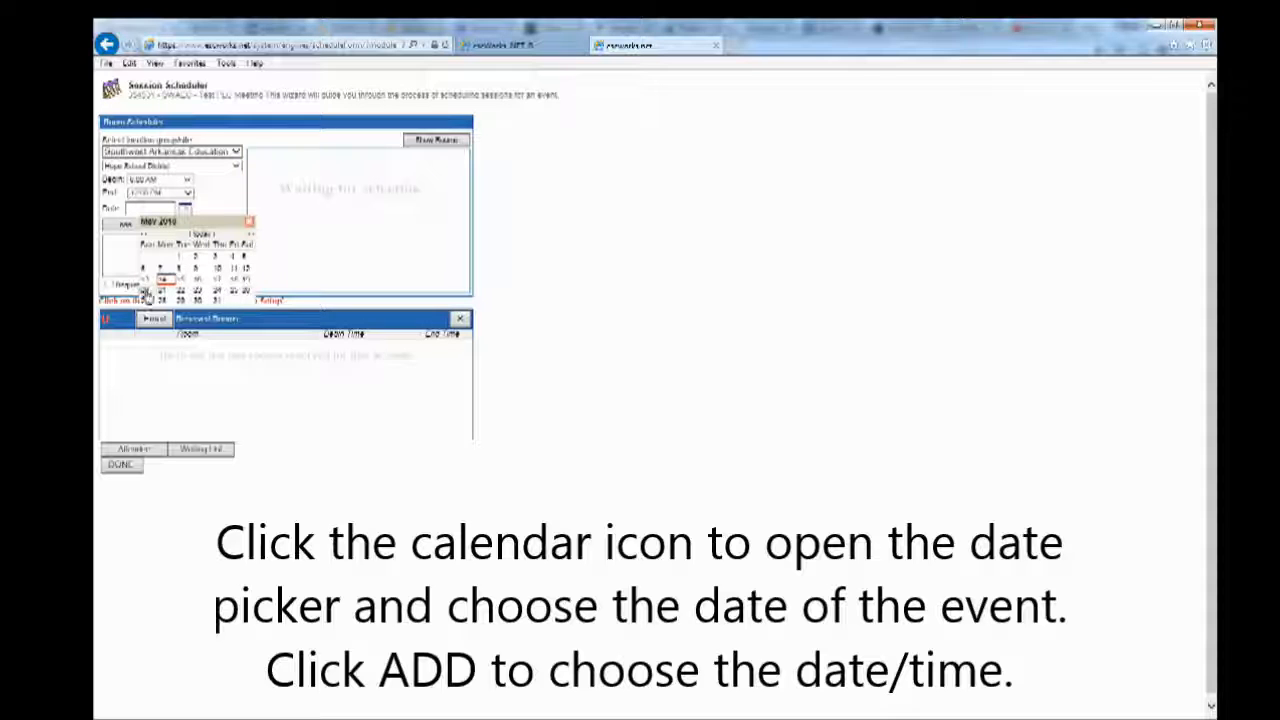
click(146, 293)
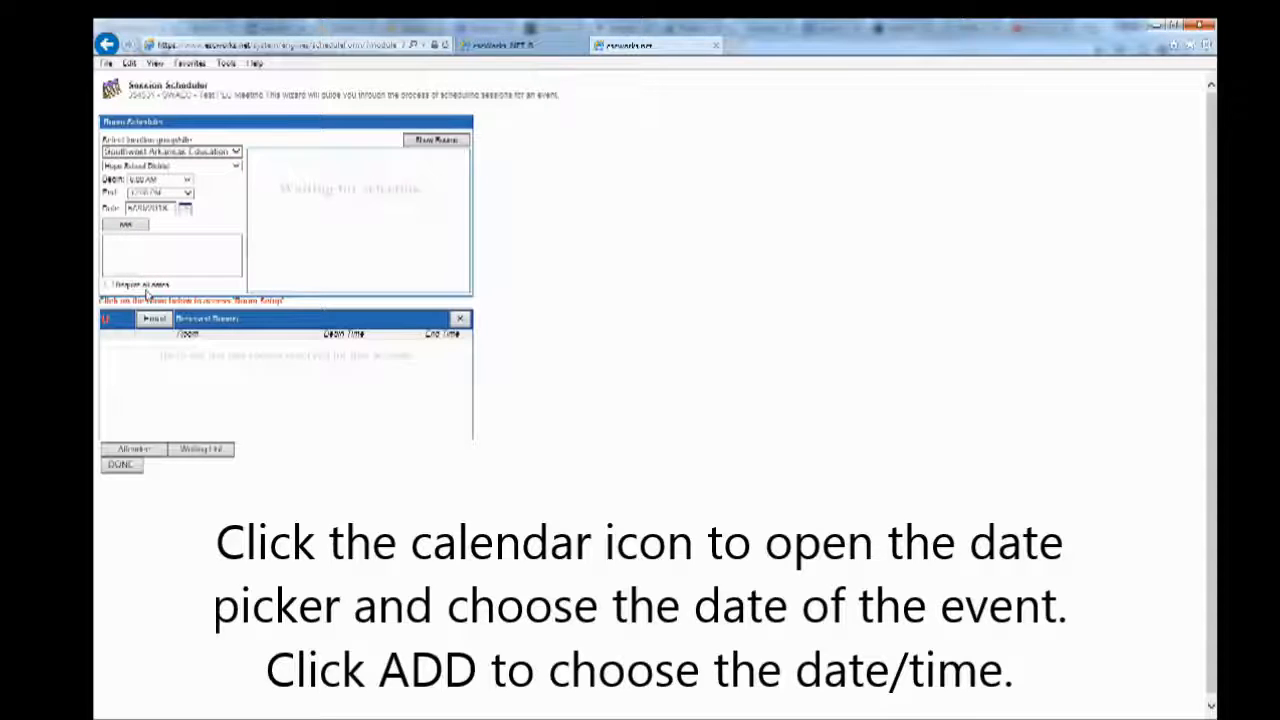
click(185, 208)
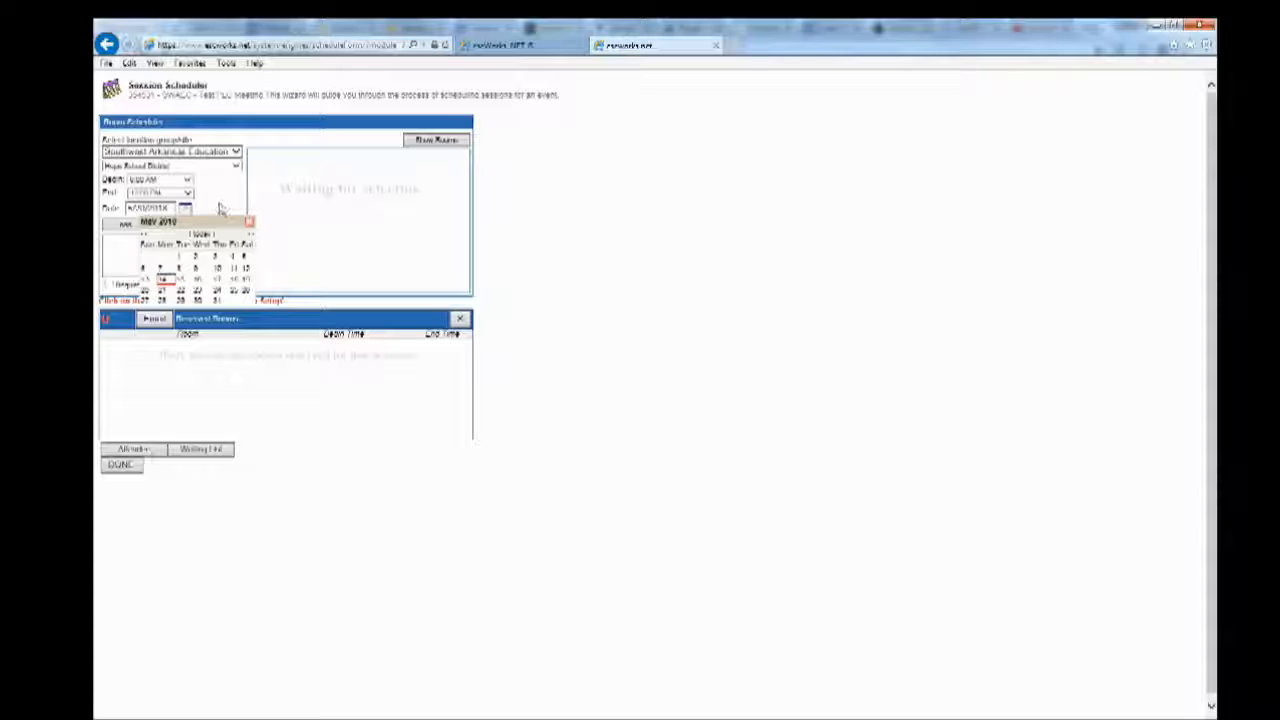
click(248, 224)
click(140, 226)
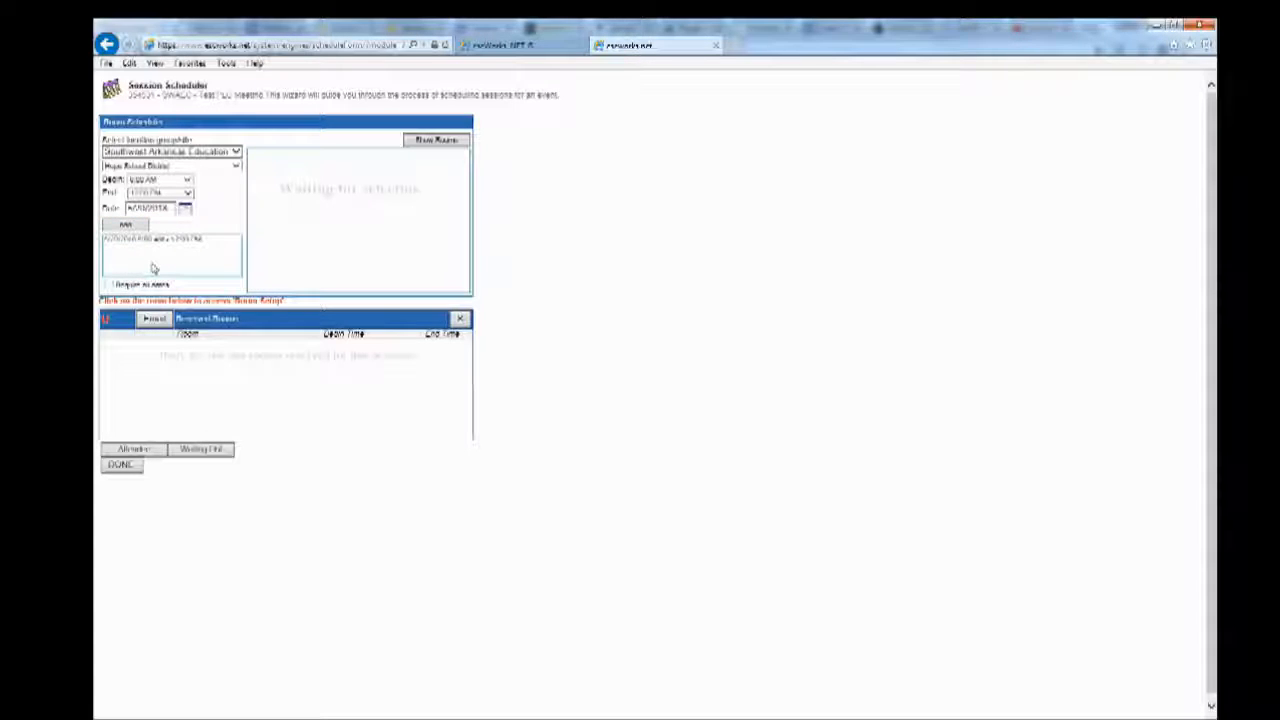
Step: Remove the added date and time slot from the session list and add it again
click(155, 241)
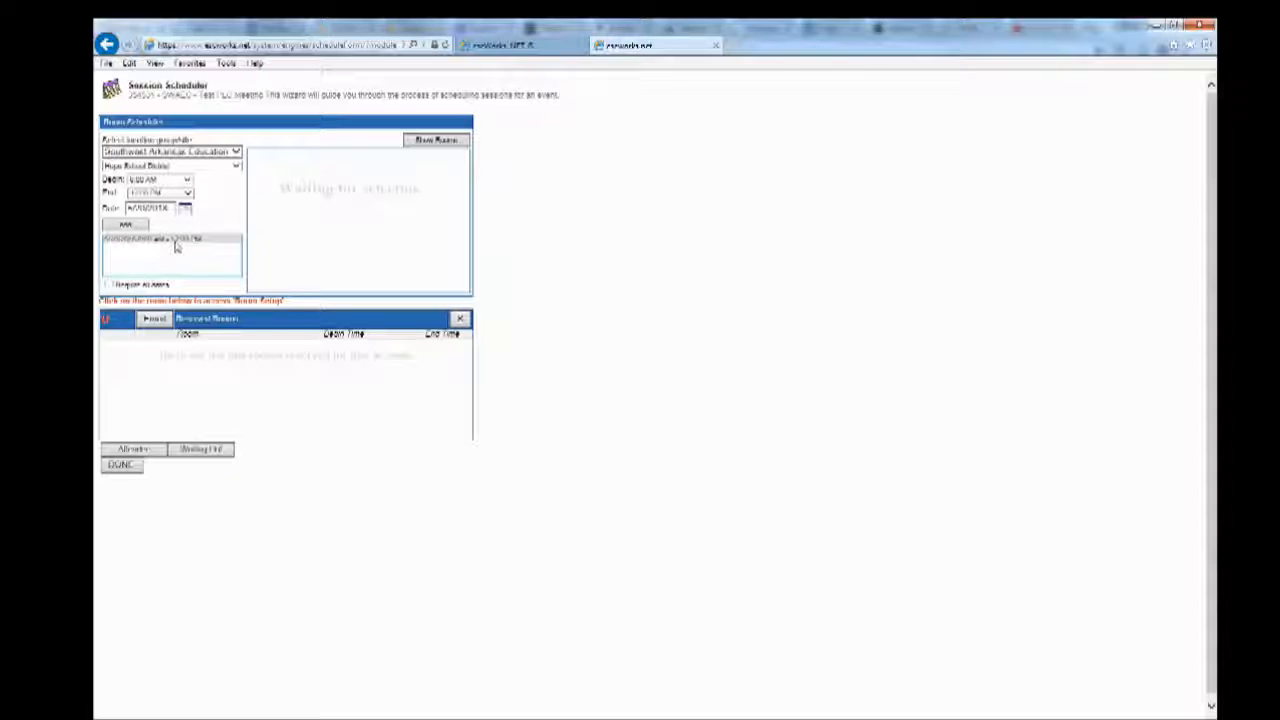
double_click(175, 240)
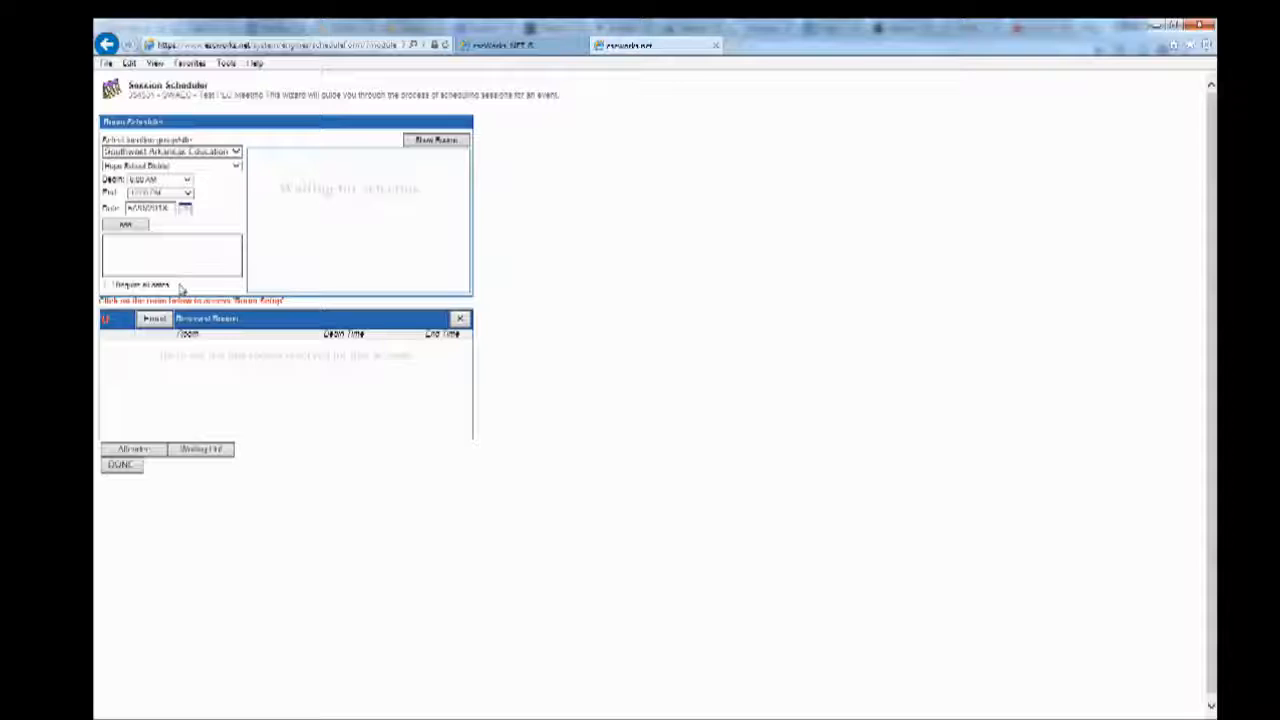
click(122, 226)
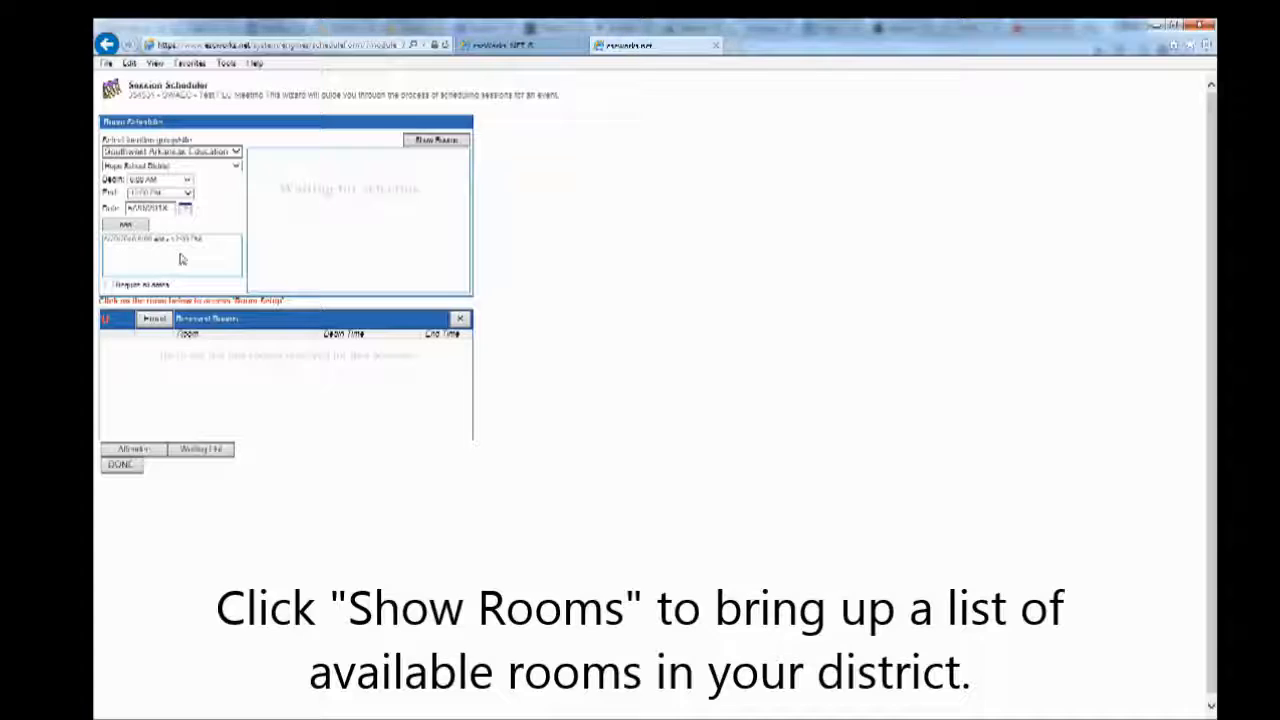
Step: List the rooms for the added time slot and select the HAPS EAST Room
click(422, 143)
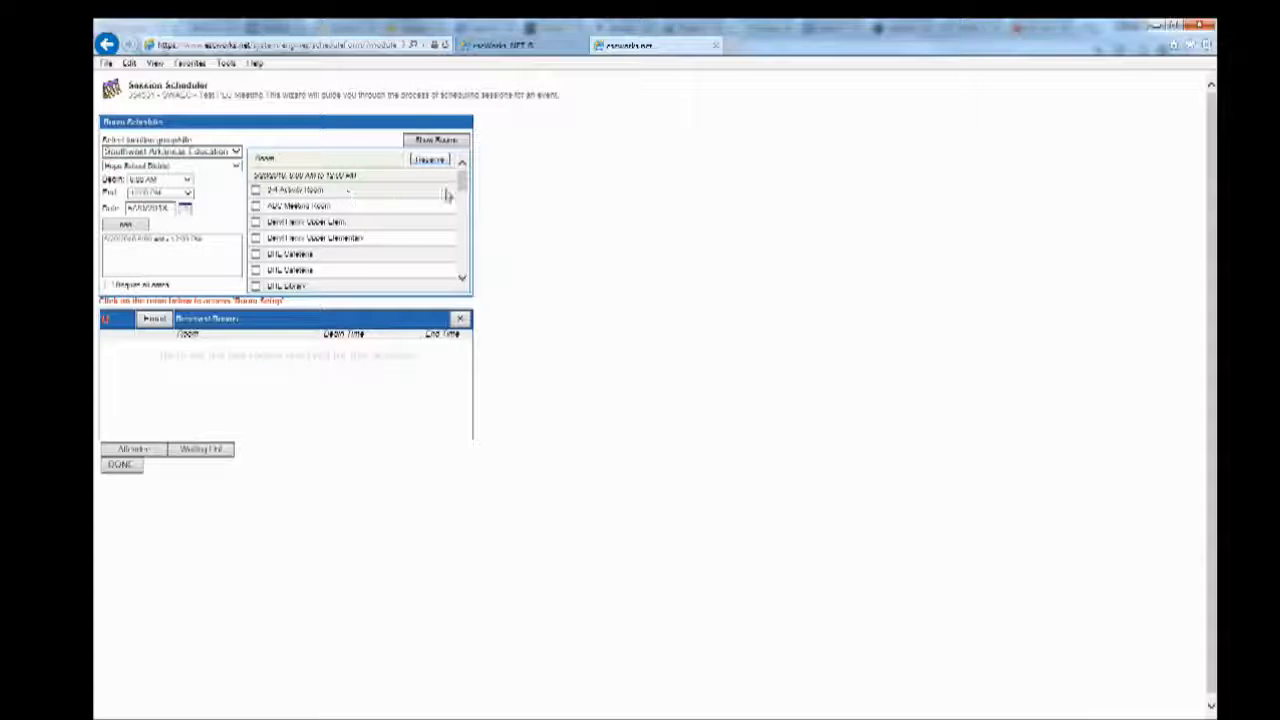
mouse_move(462, 184)
mouse_down()
mouse_move(470, 276)
mouse_move(465, 180)
mouse_up()
scroll(337, 240, down, 10)
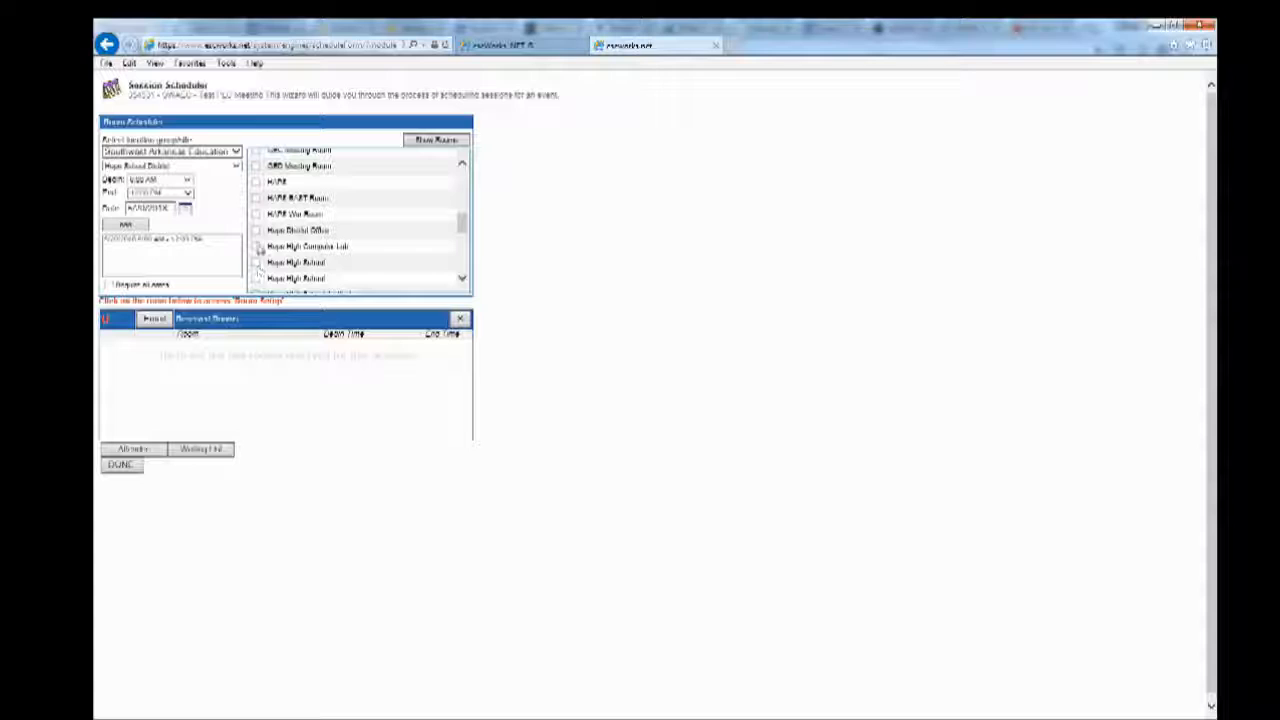
click(255, 198)
Step: Reserve the selected room for the session and finish the session scheduler
scroll(312, 208, down, 5)
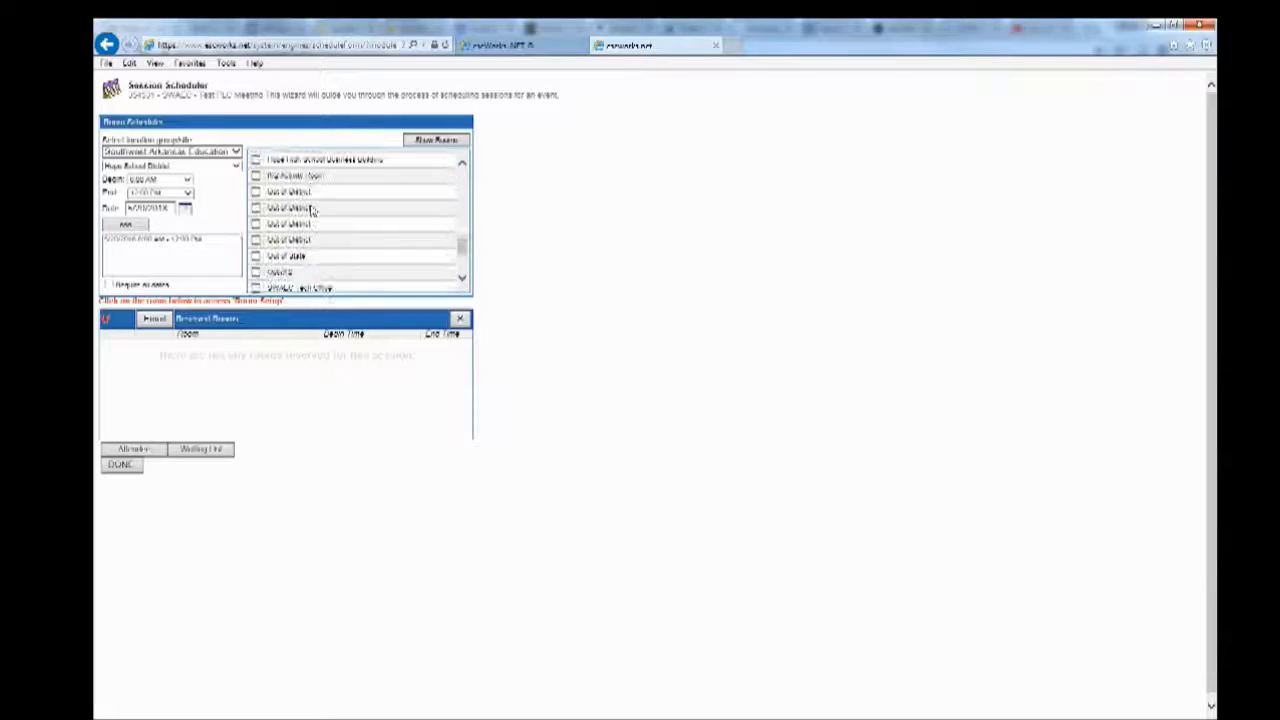
scroll(312, 208, up, 3)
scroll(378, 236, up, 4)
scroll(378, 236, up, 3)
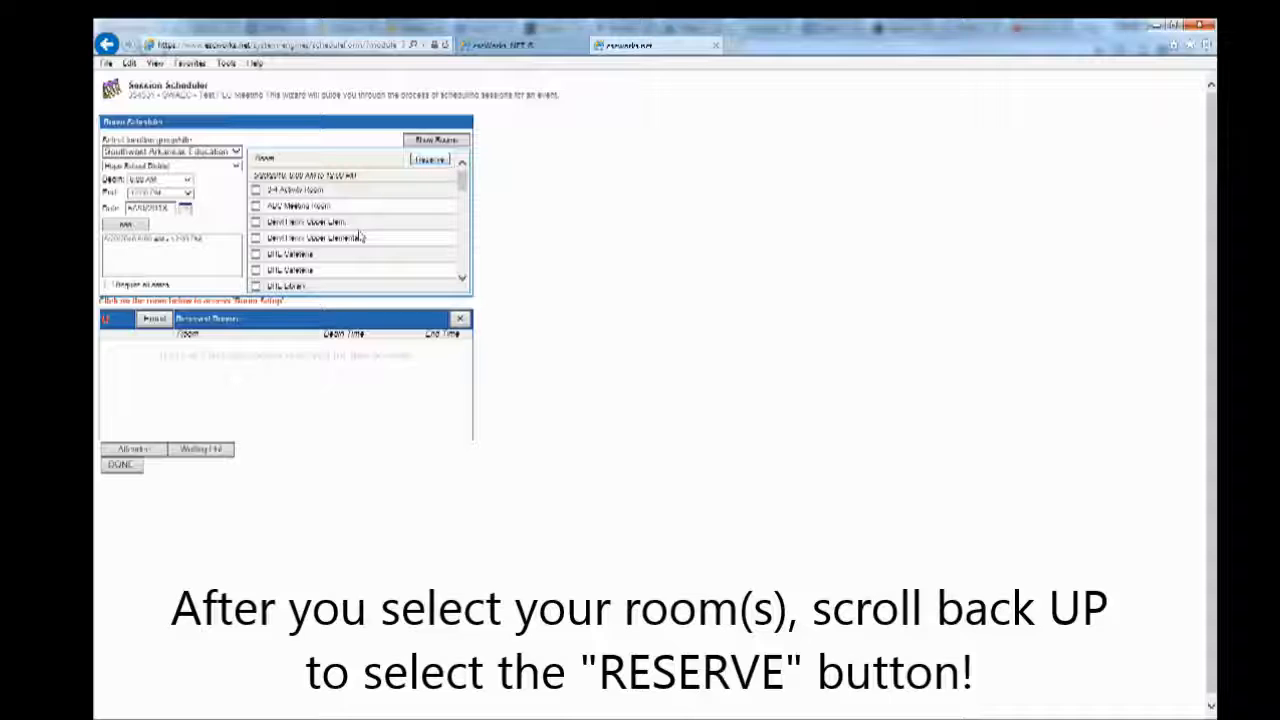
scroll(290, 243, down, 4)
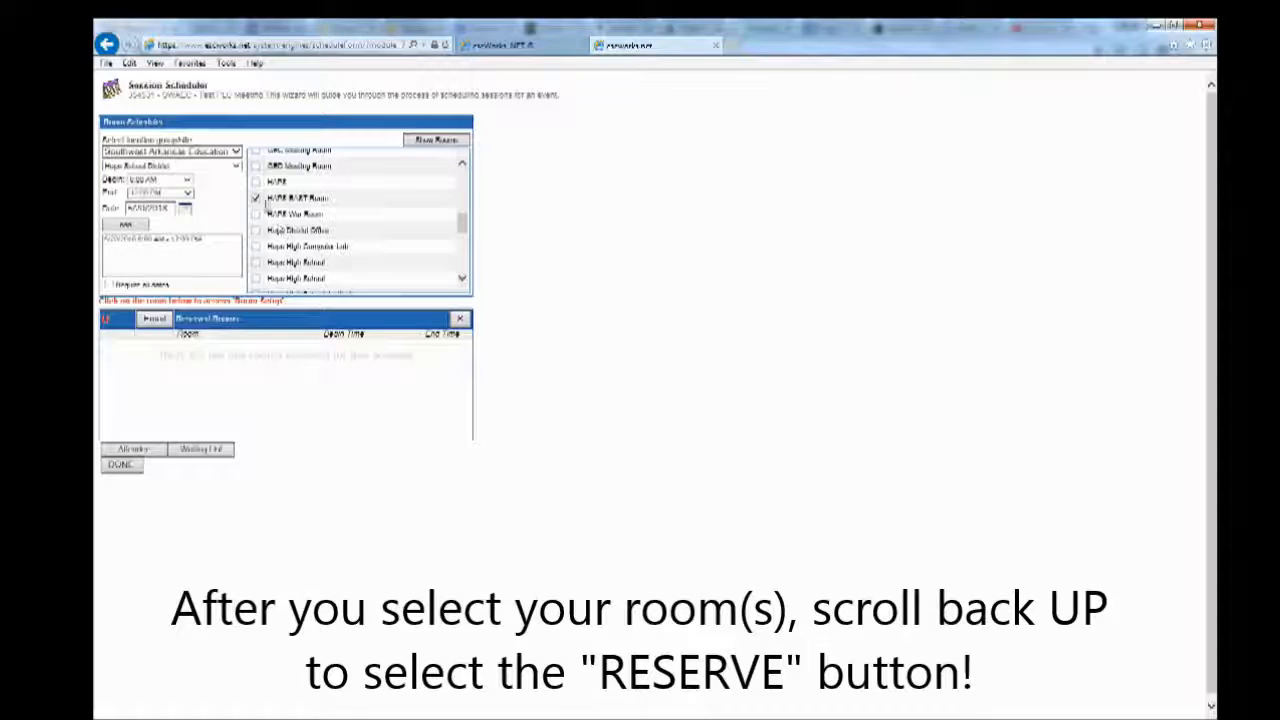
scroll(427, 252, up, 2)
scroll(427, 252, up, 5)
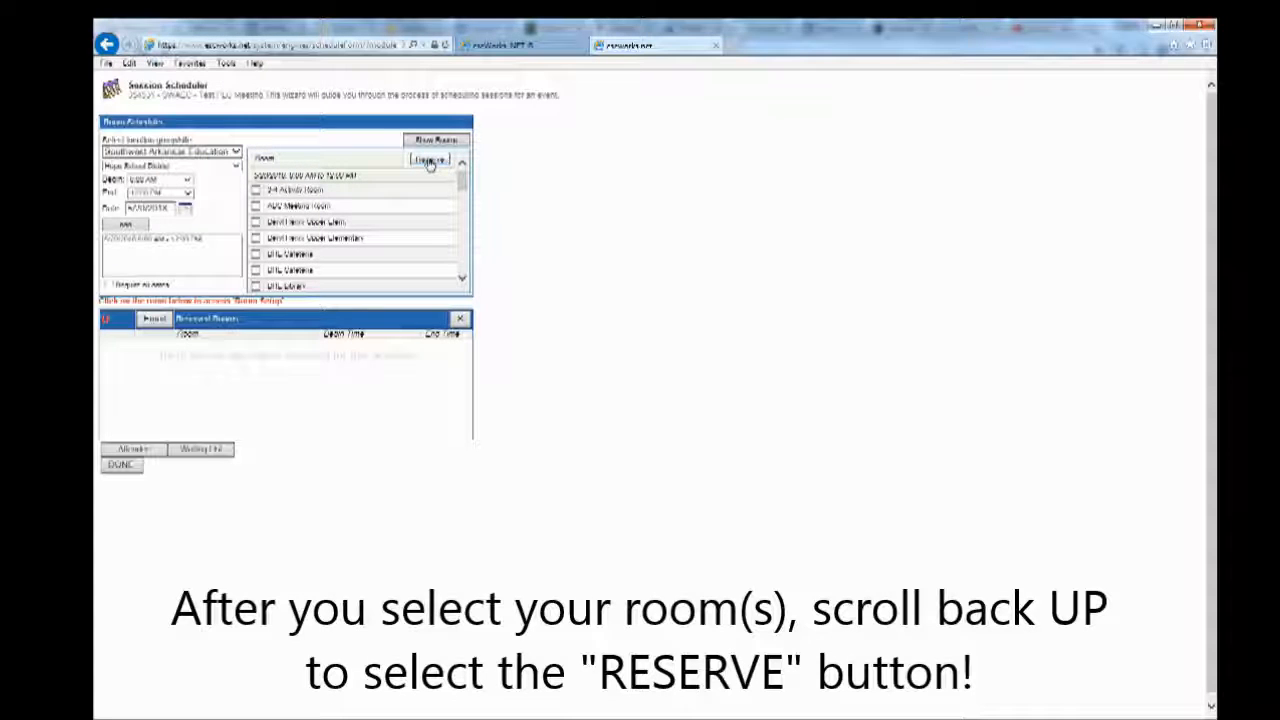
click(428, 162)
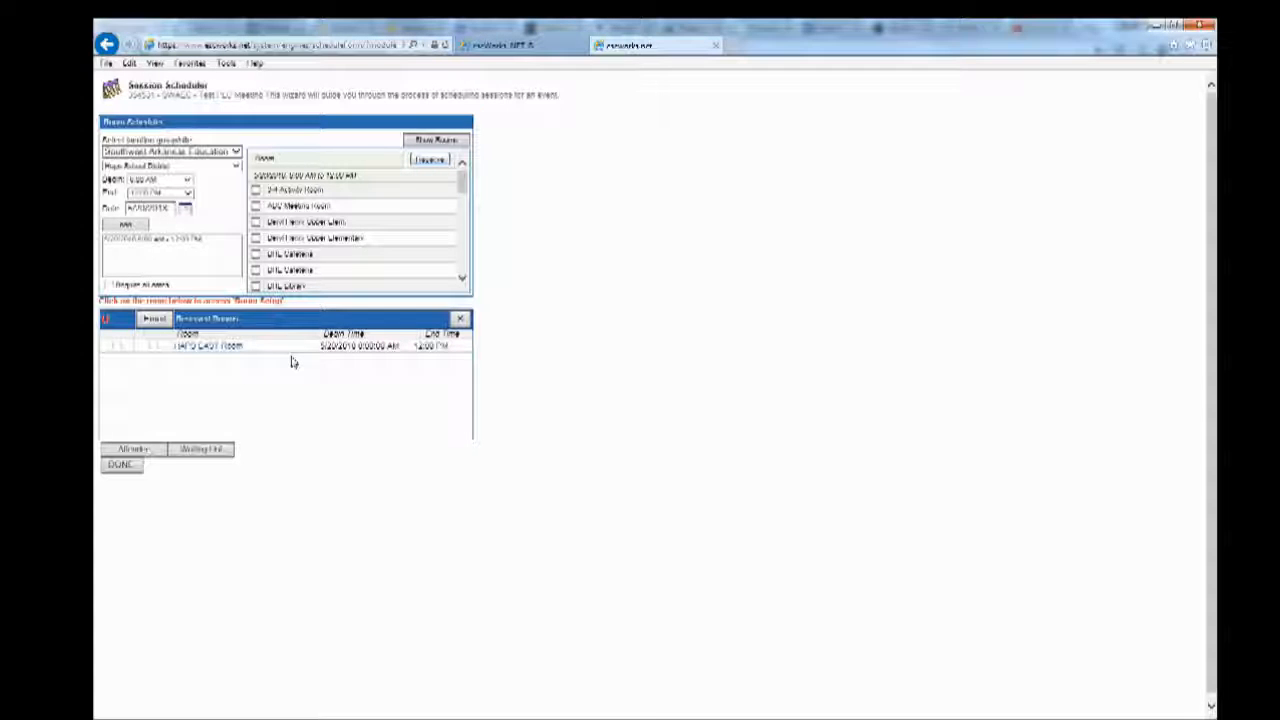
click(121, 466)
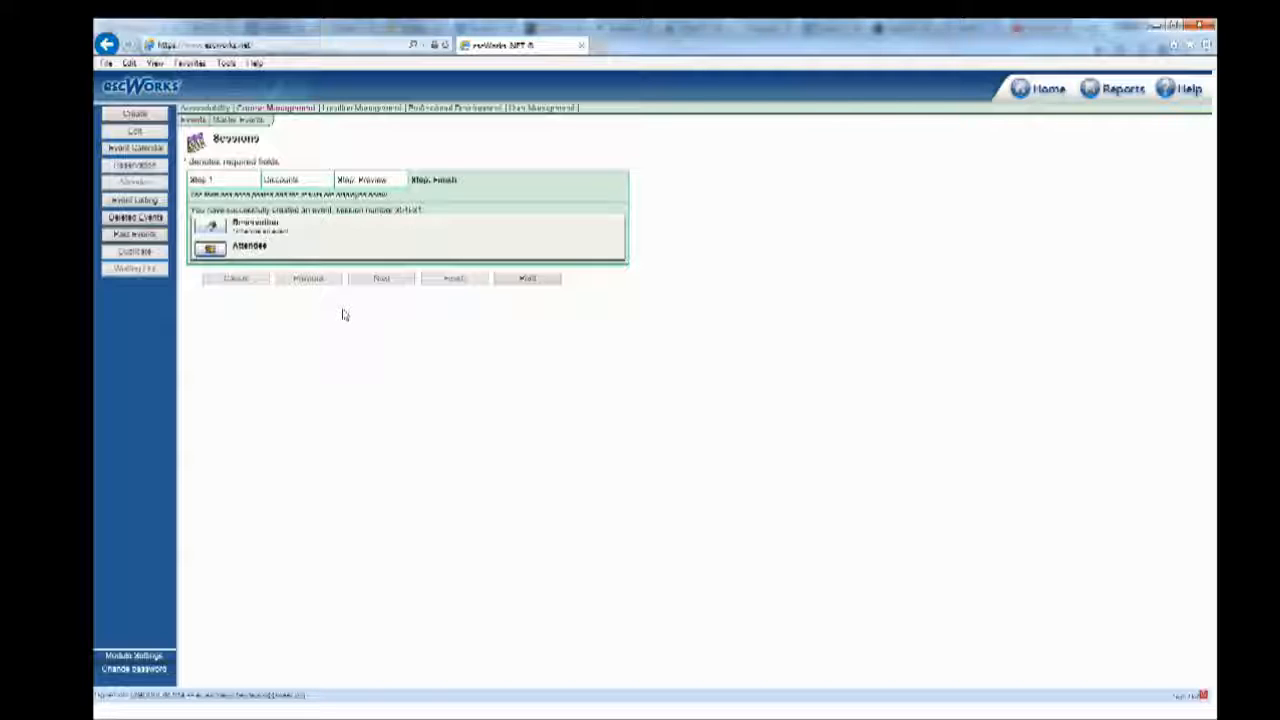
Step: Highlight the session number in the event creation message to note it
triple_click(398, 218)
click(398, 218)
double_click(410, 211)
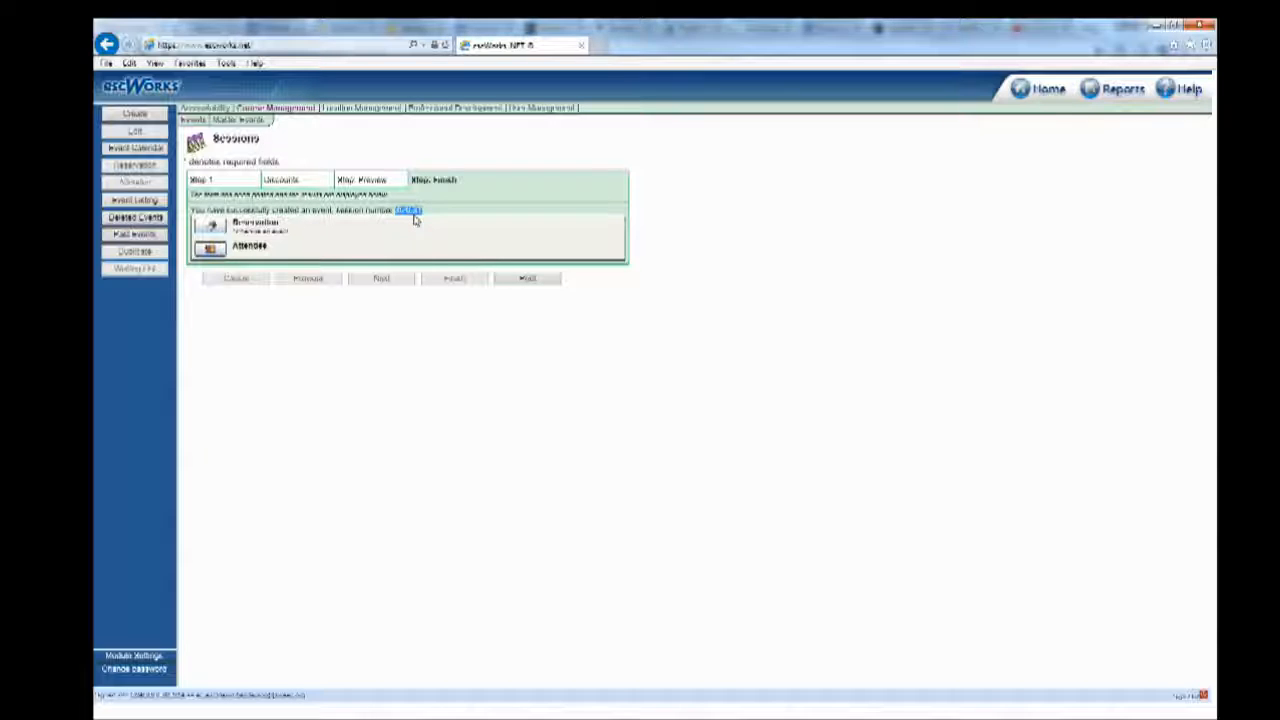
click(414, 222)
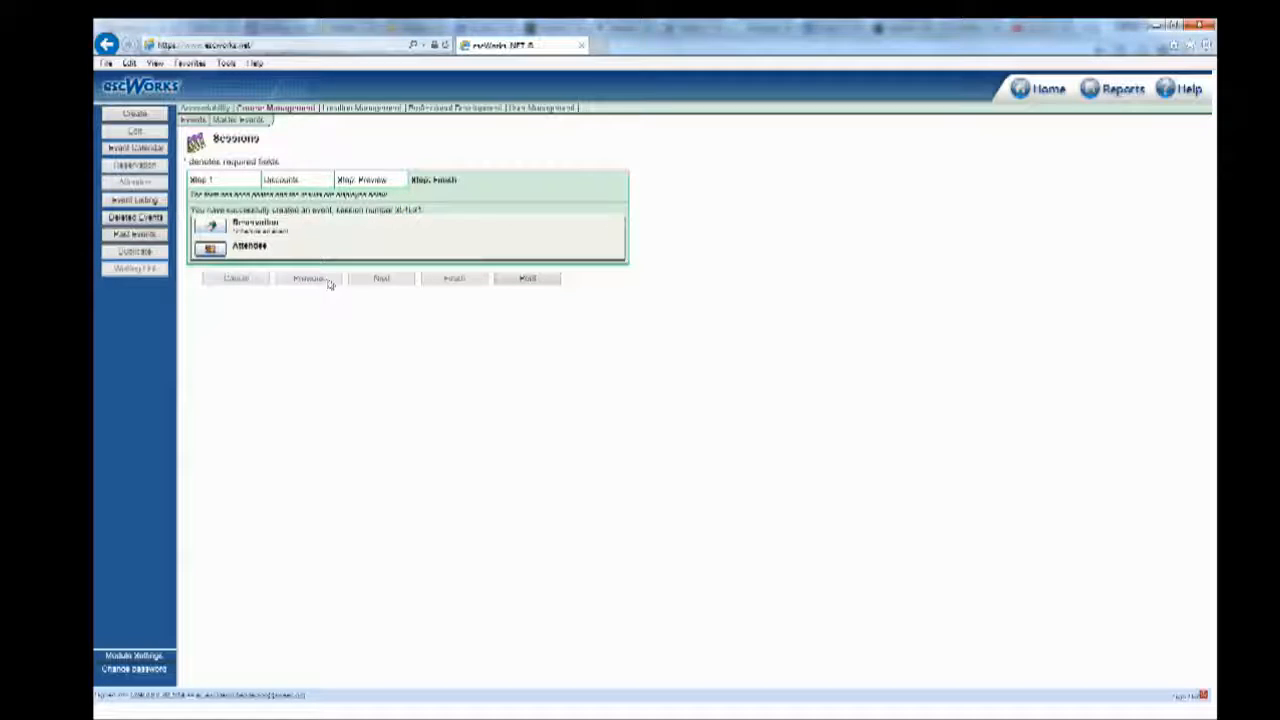
Step: Start a new event session and choose "SWAEC - Test PLC Meeting" as its MEL title
click(140, 116)
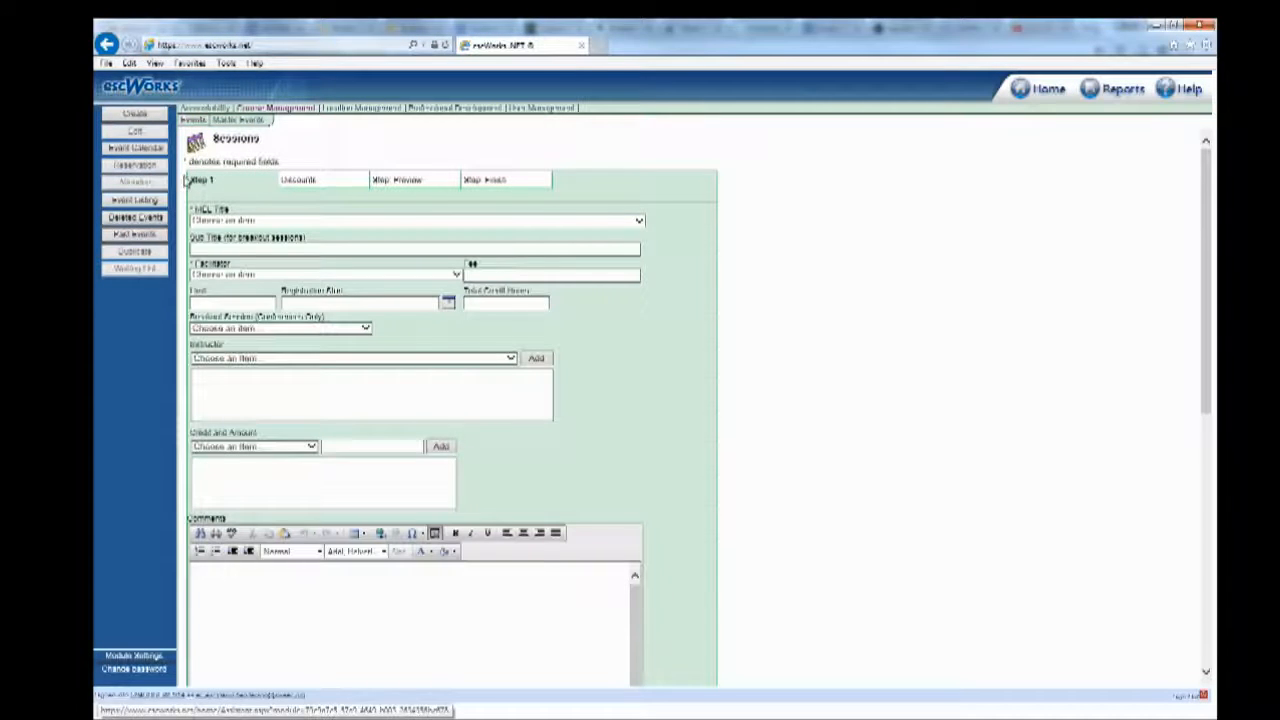
click(461, 225)
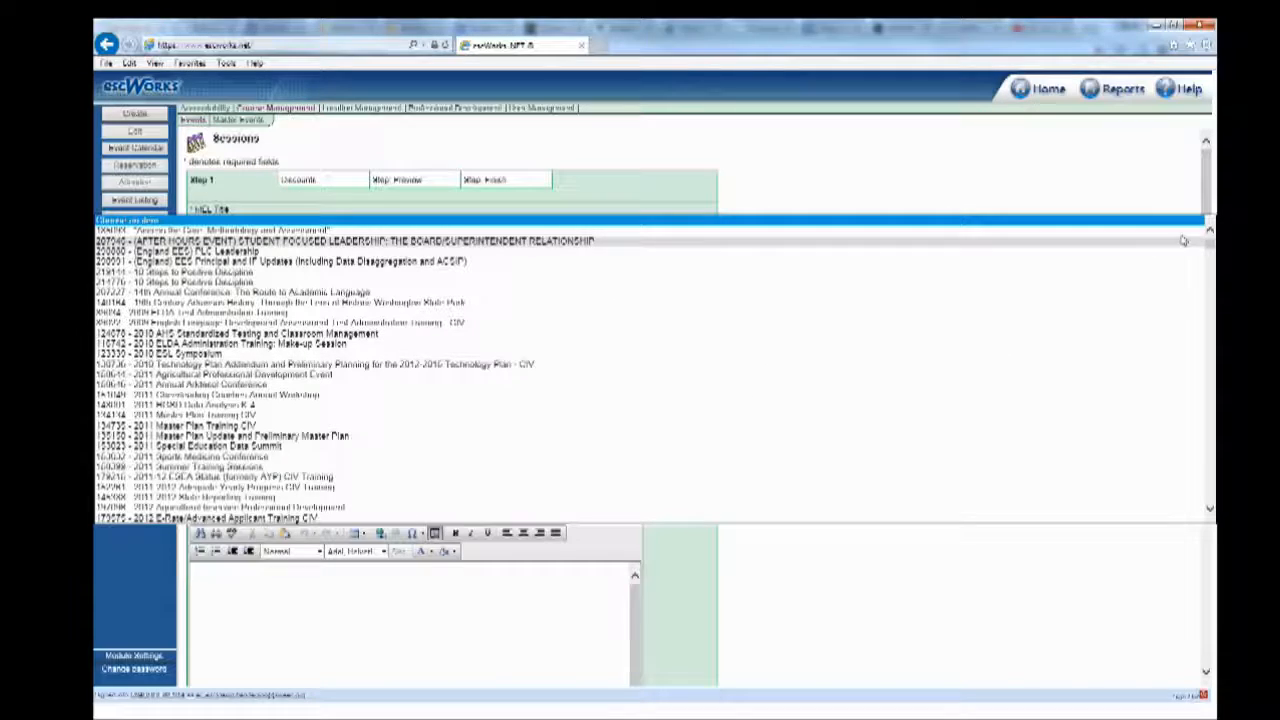
drag(1209, 241, 1210, 401)
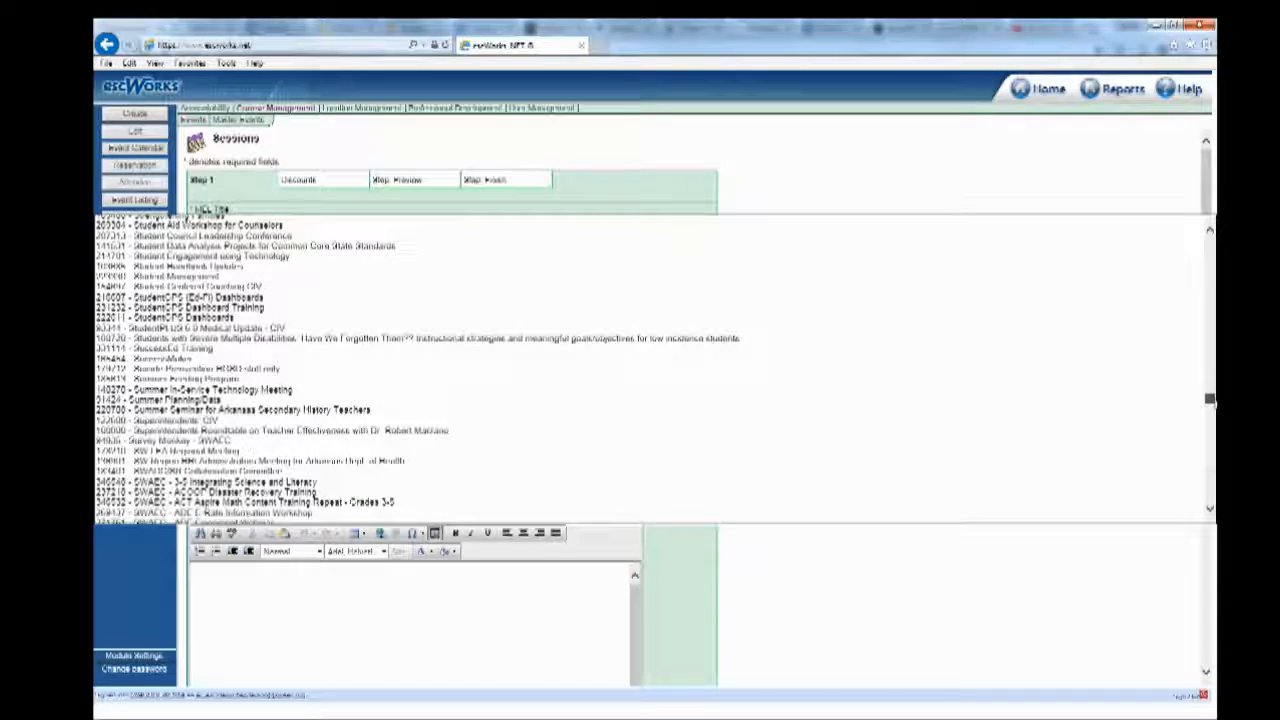
scroll(370, 384, down, 6)
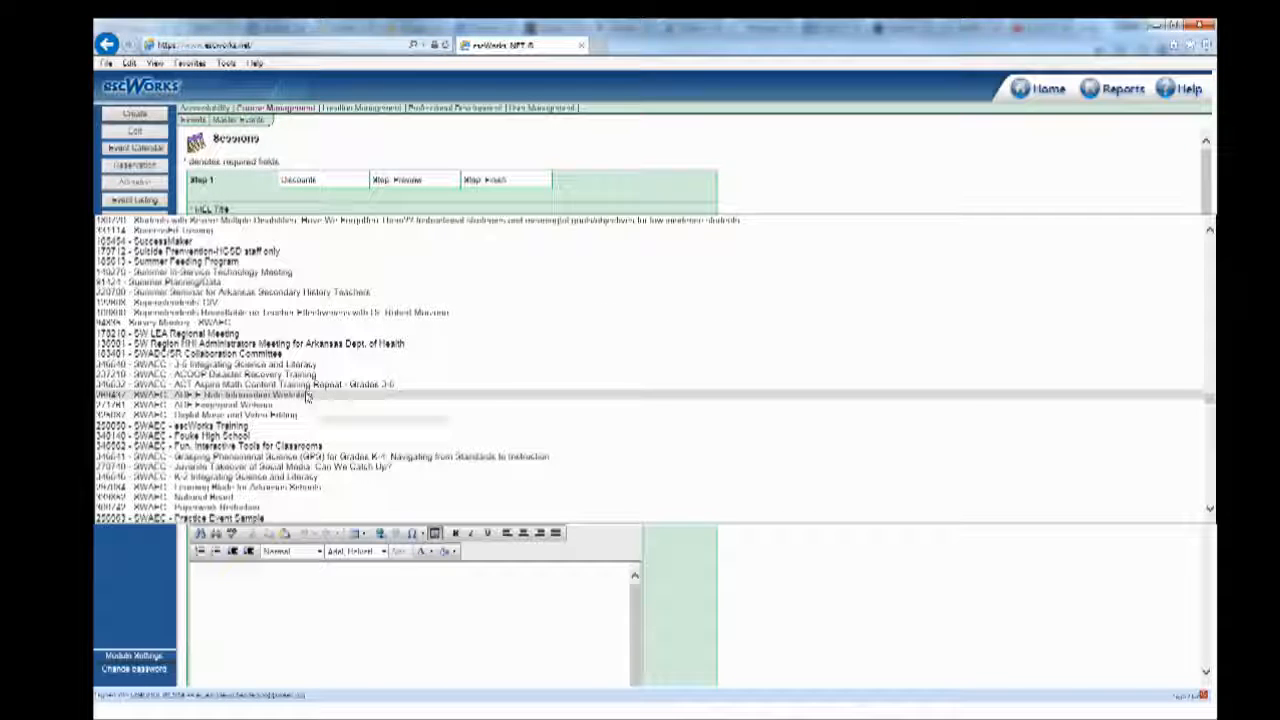
scroll(304, 398, down, 1)
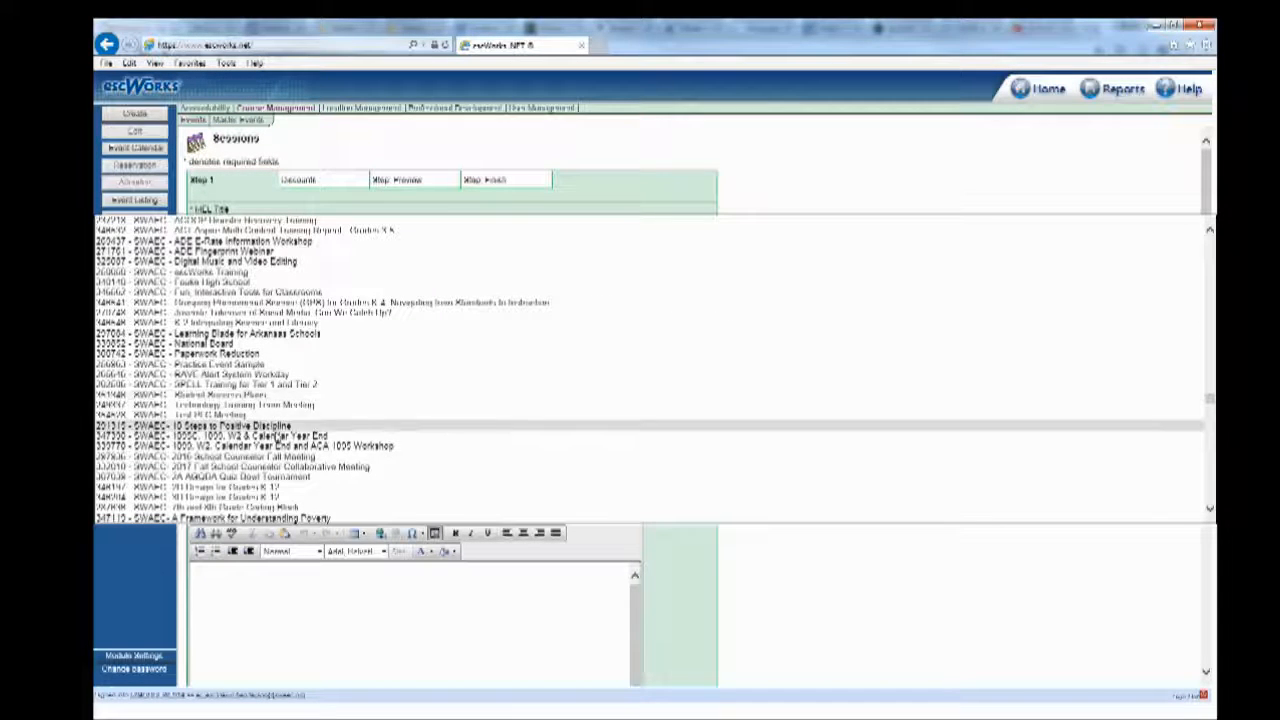
click(271, 418)
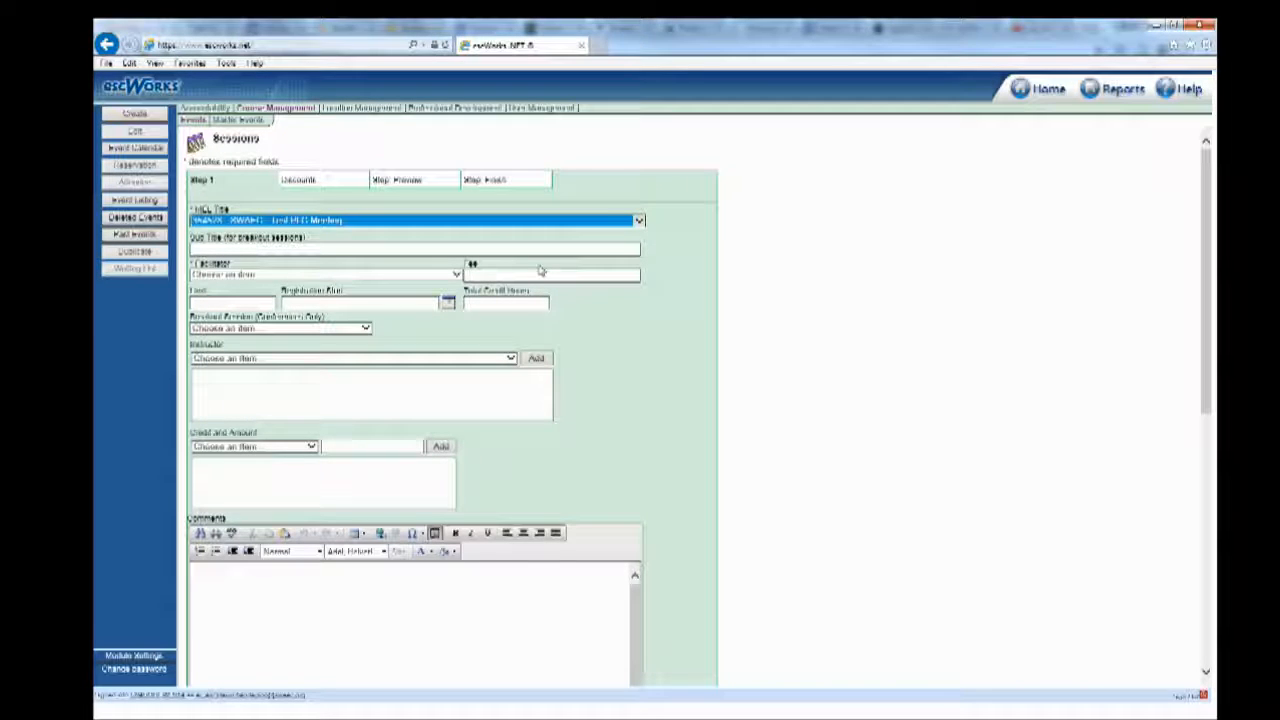
Step: Choose the session's facilitator by name and fill in the session's limit
click(366, 276)
text(hen)
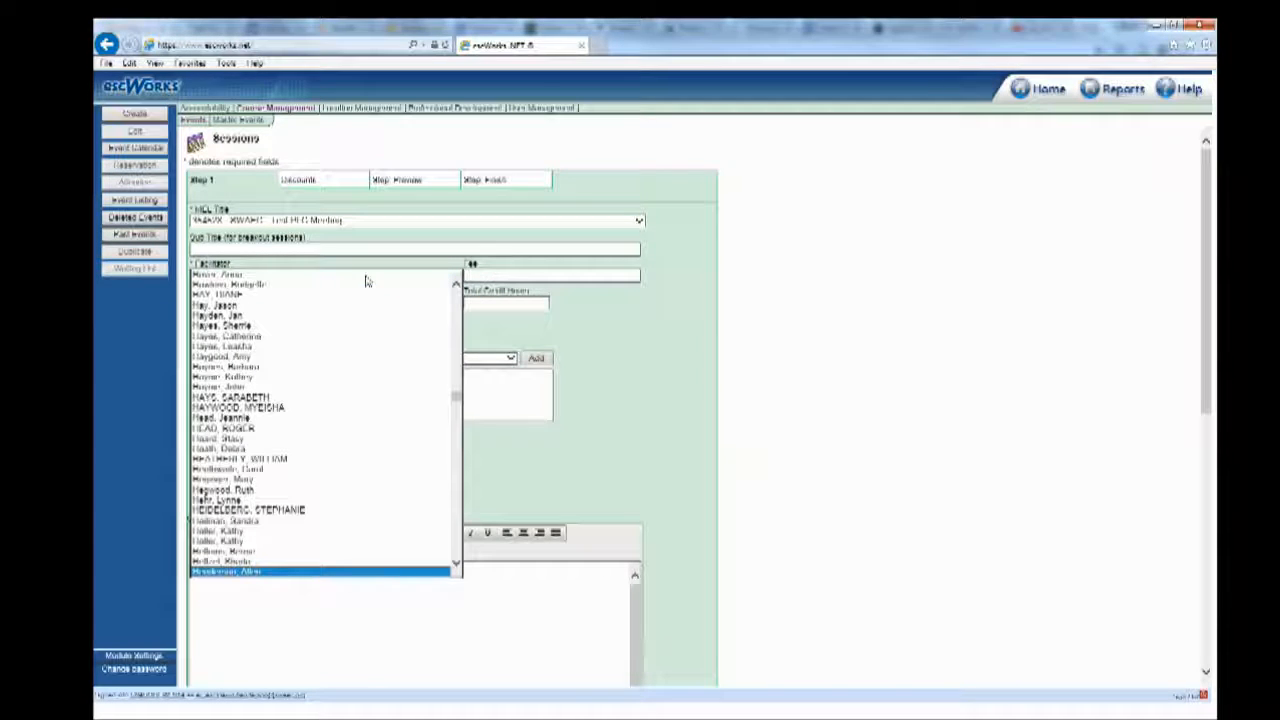
click(455, 437)
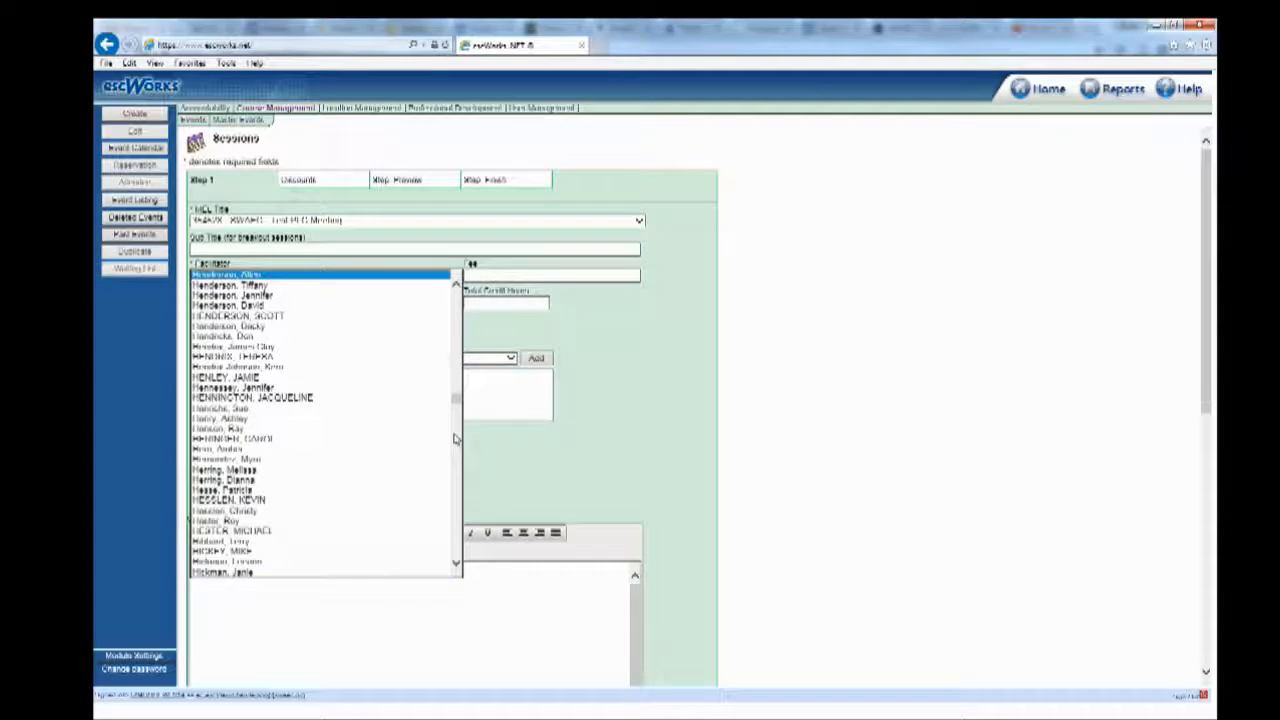
click(255, 310)
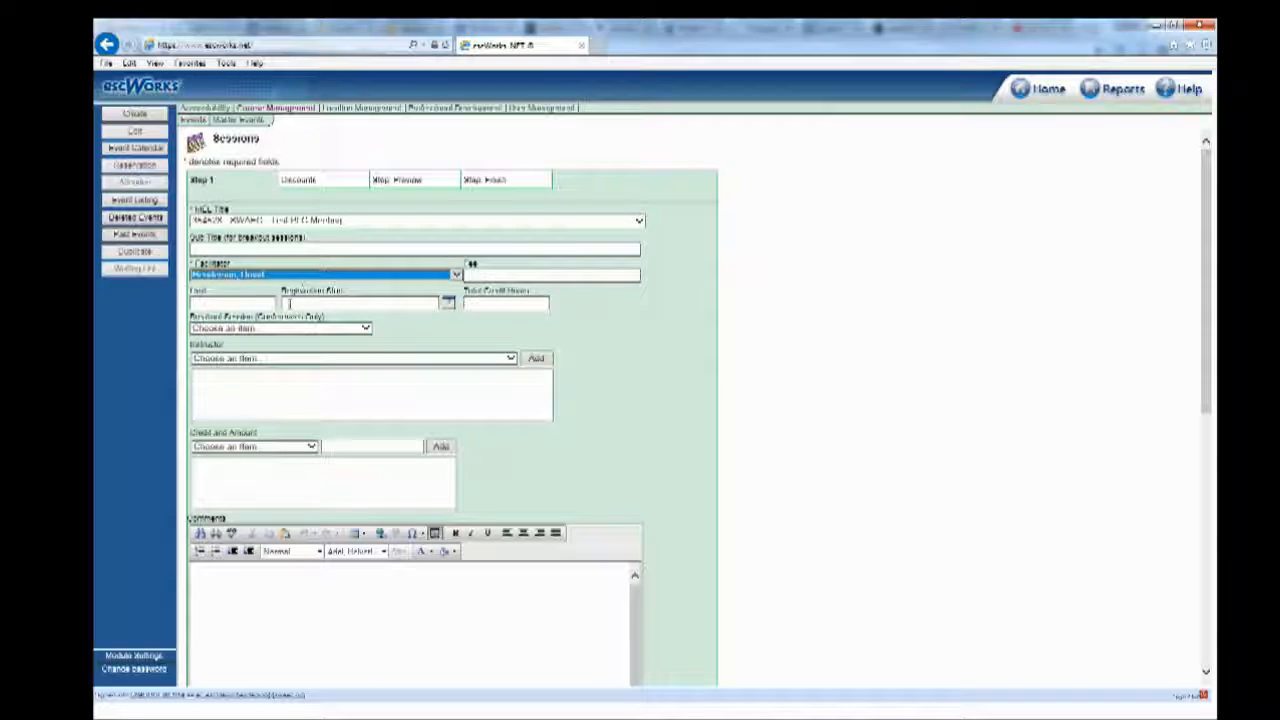
click(240, 302)
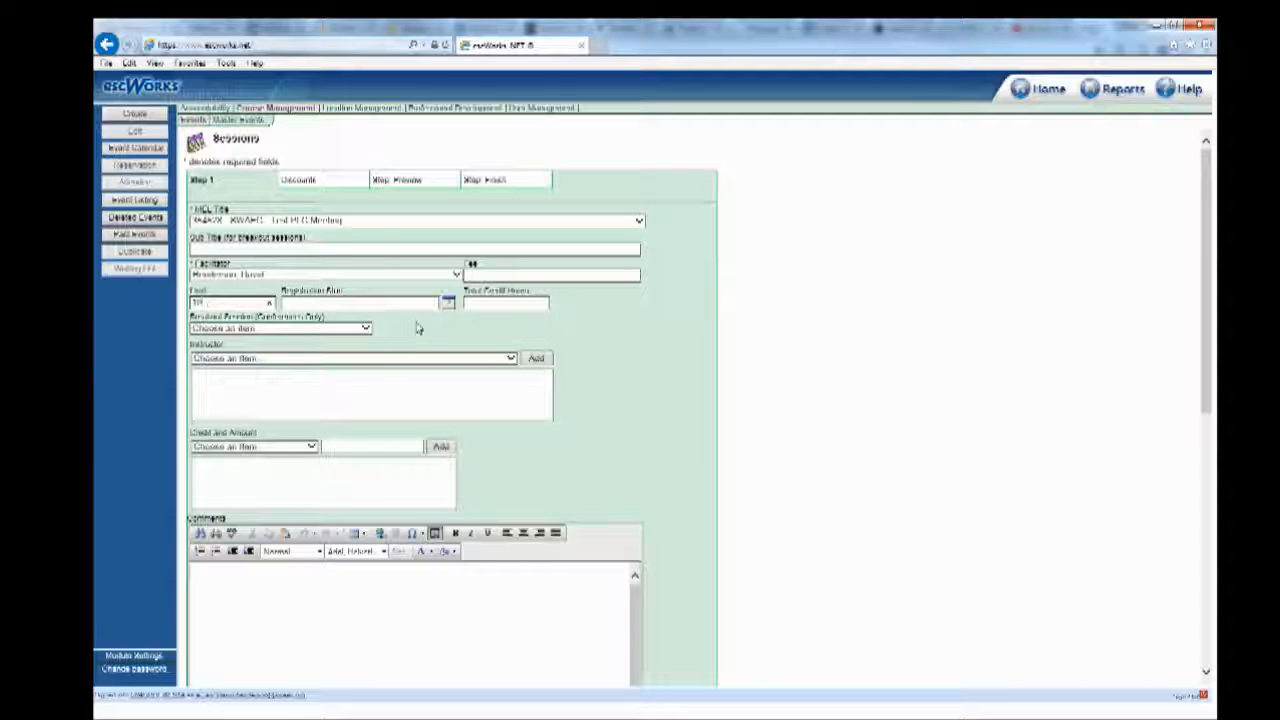
Step: Set the session's evaluation to No Evaluation and mark it as a Private Event
scroll(410, 319, down, 1)
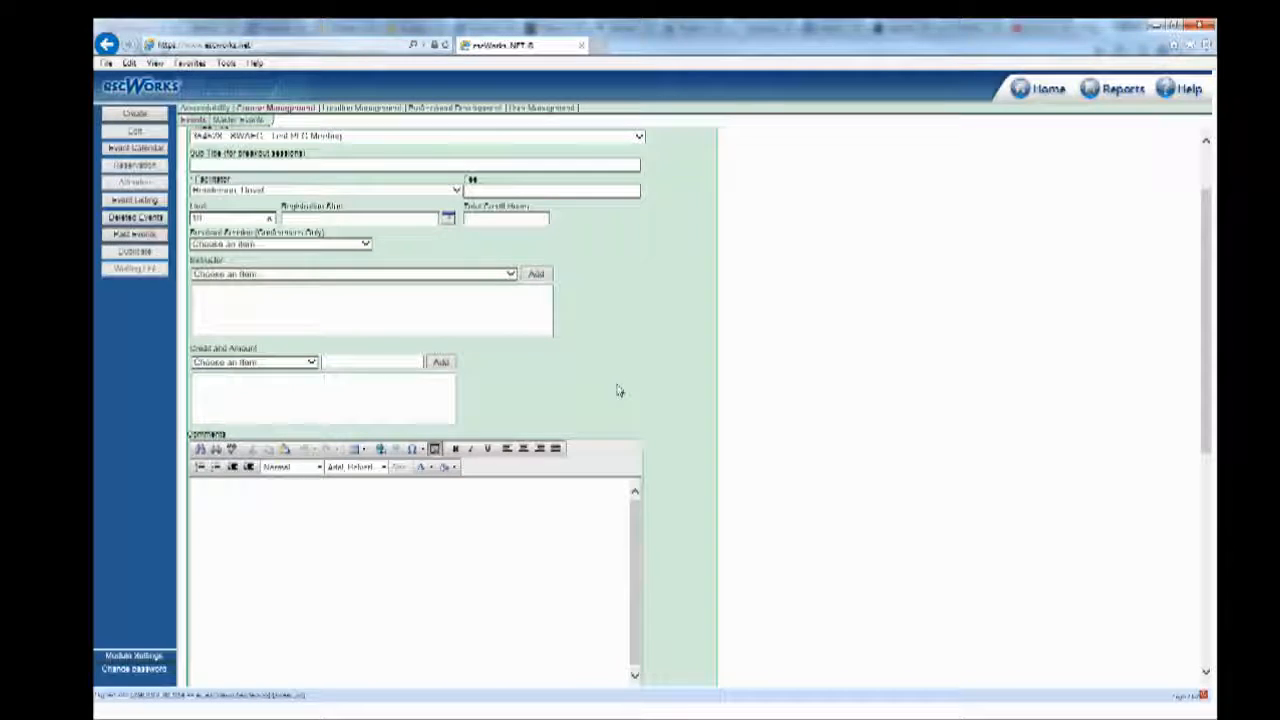
scroll(271, 420, down, 2)
click(355, 364)
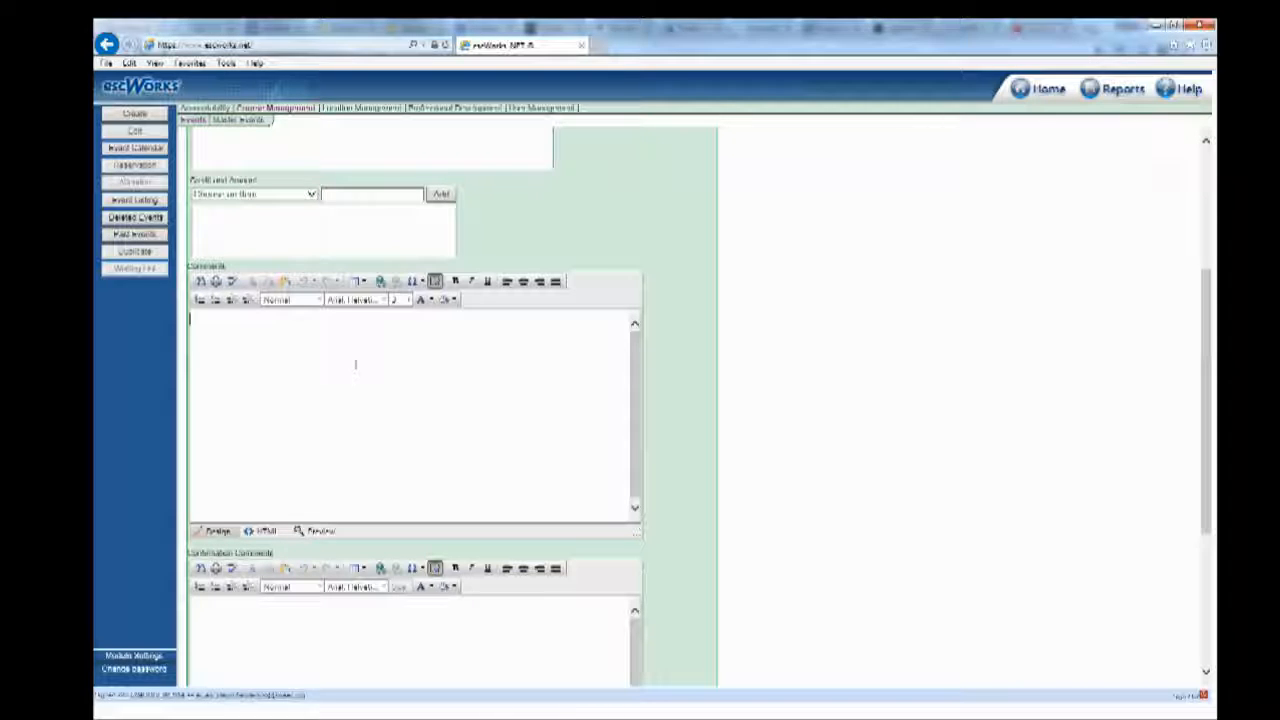
scroll(730, 392, down, 3)
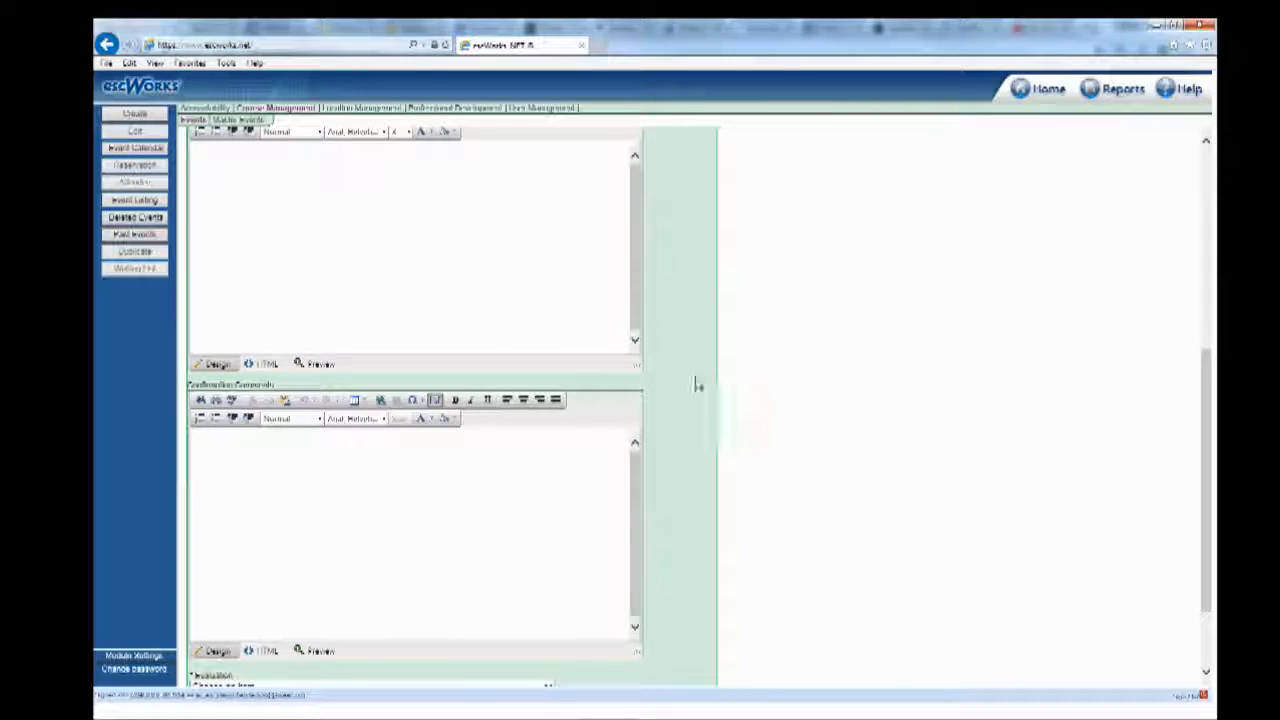
scroll(725, 358, down, 2)
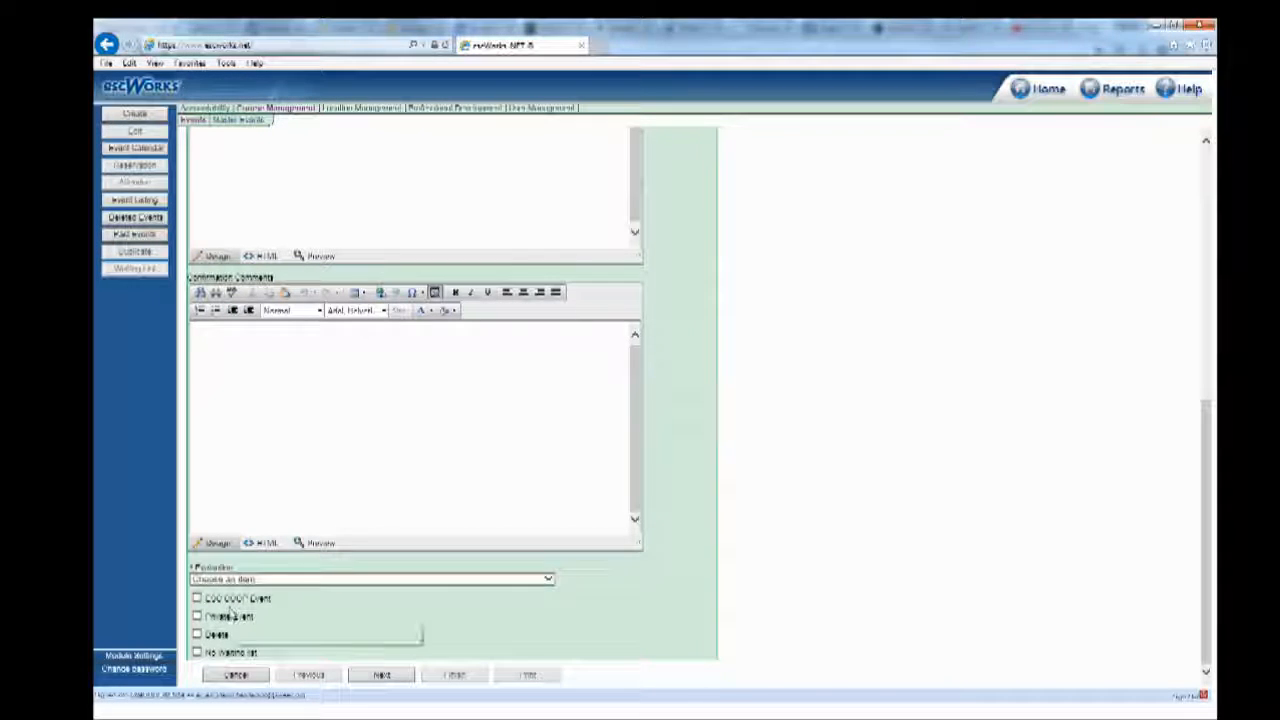
click(305, 580)
click(290, 590)
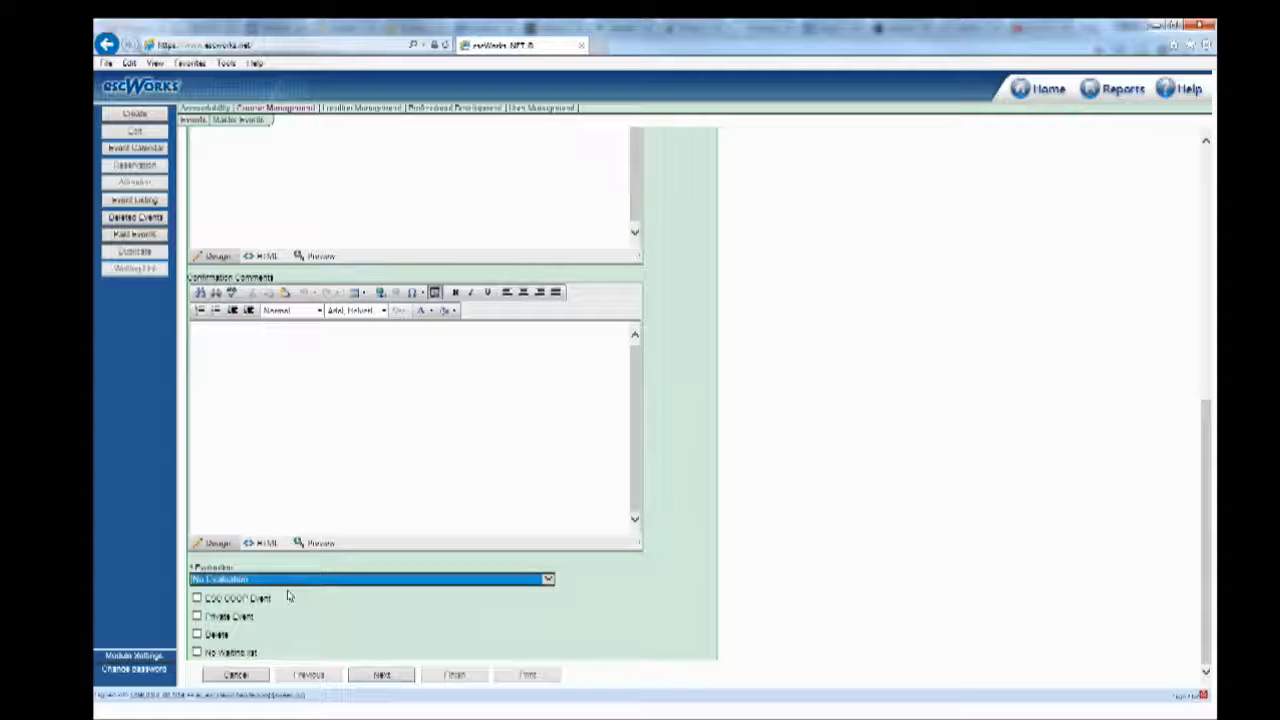
click(198, 617)
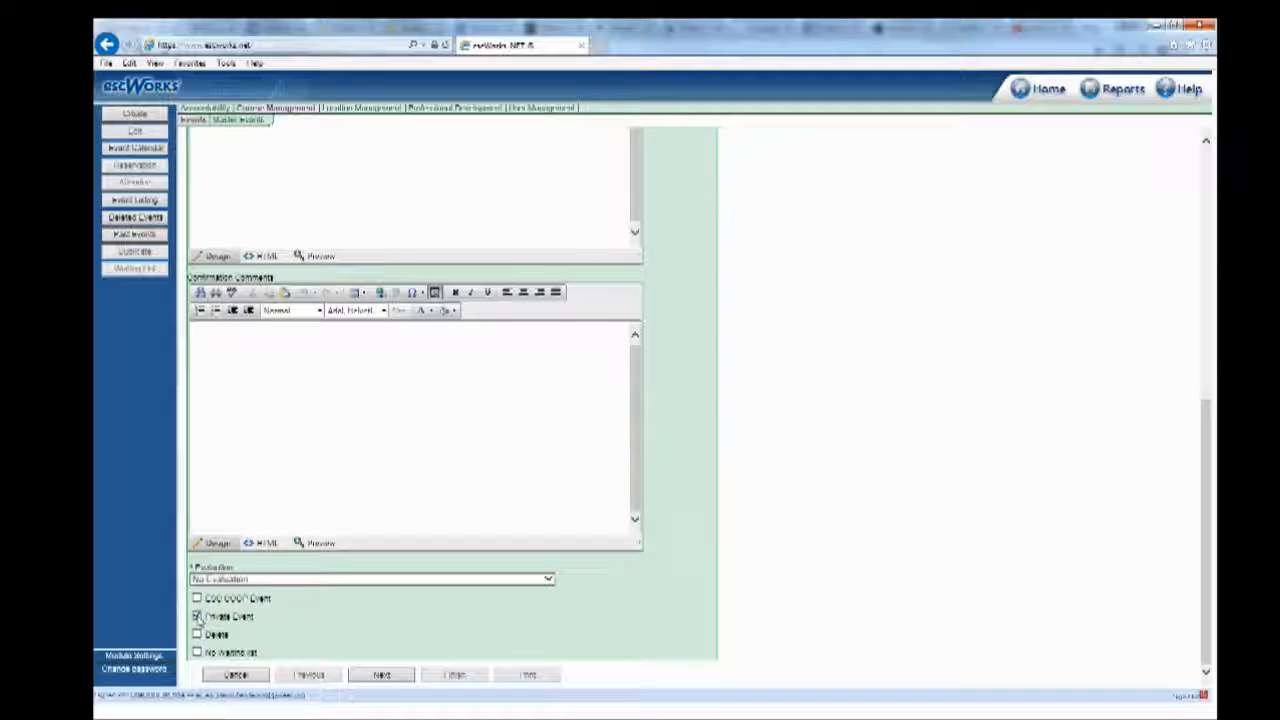
Step: Continue past the discounts without adding any and finish creating the session from the preview
click(381, 676)
click(384, 509)
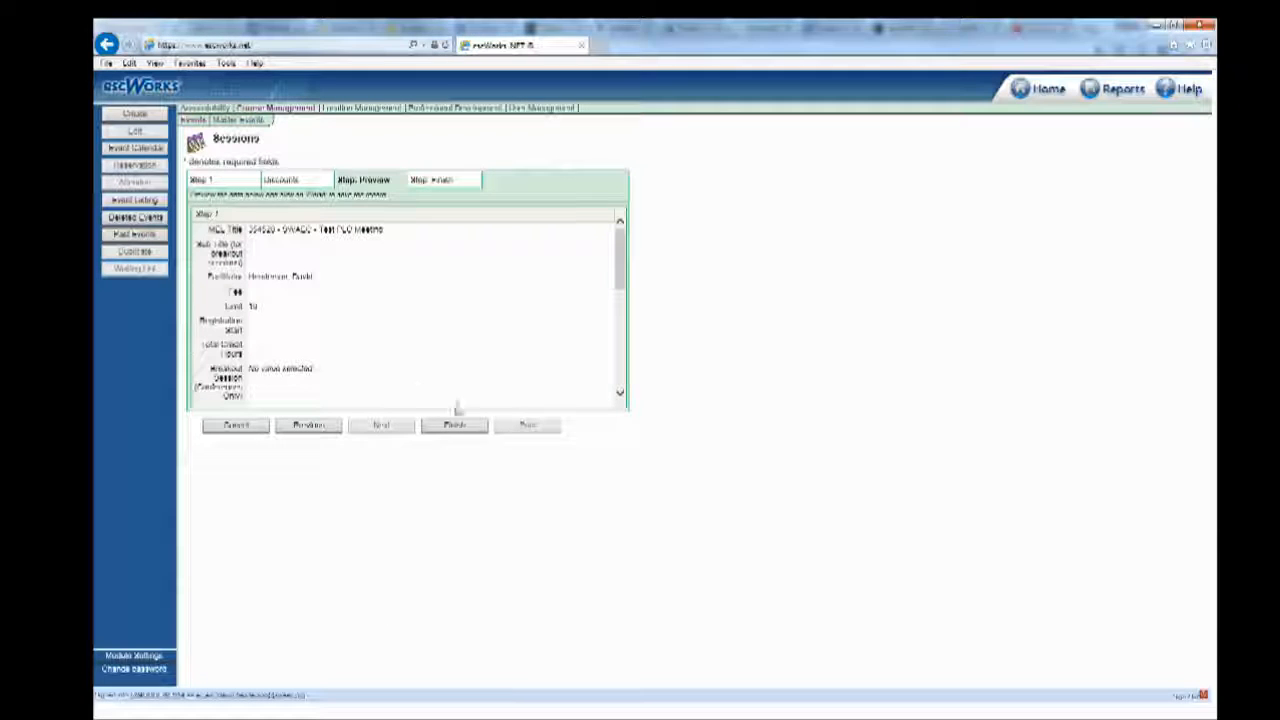
click(453, 426)
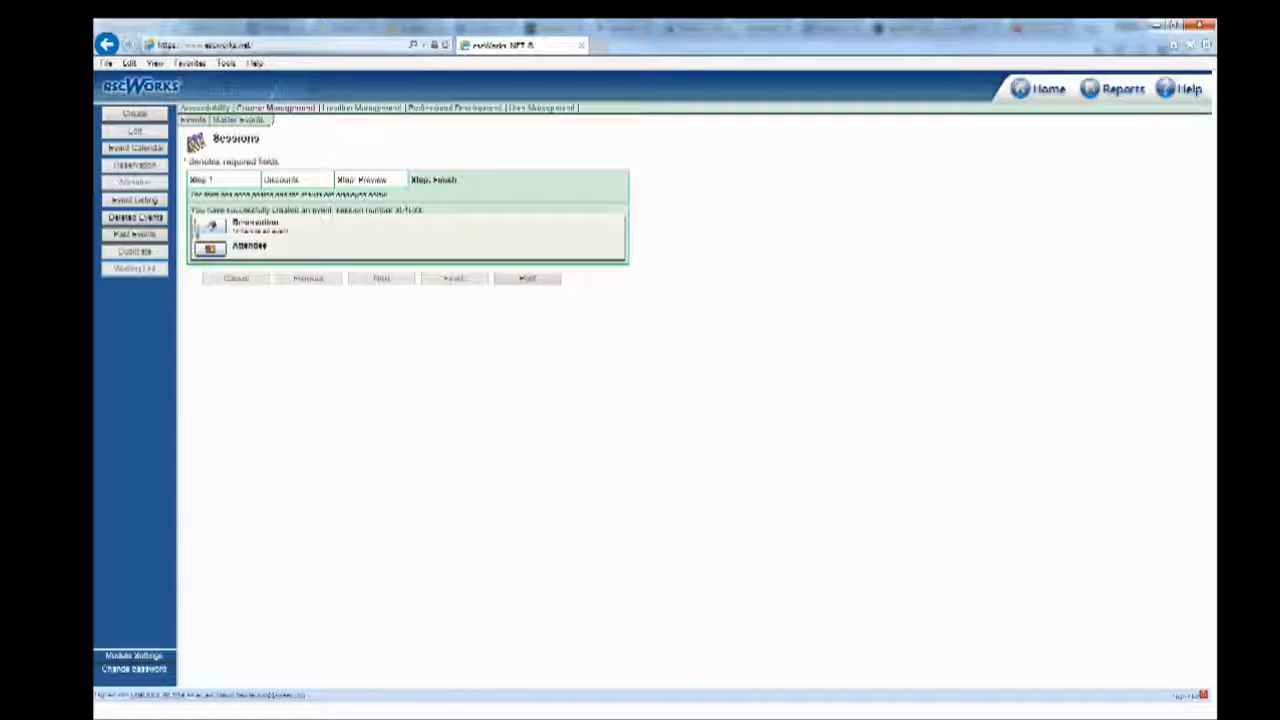
Step: Open the new session's reservation scheduler and add the date 5/27/2018 for the Hope School District site
click(210, 228)
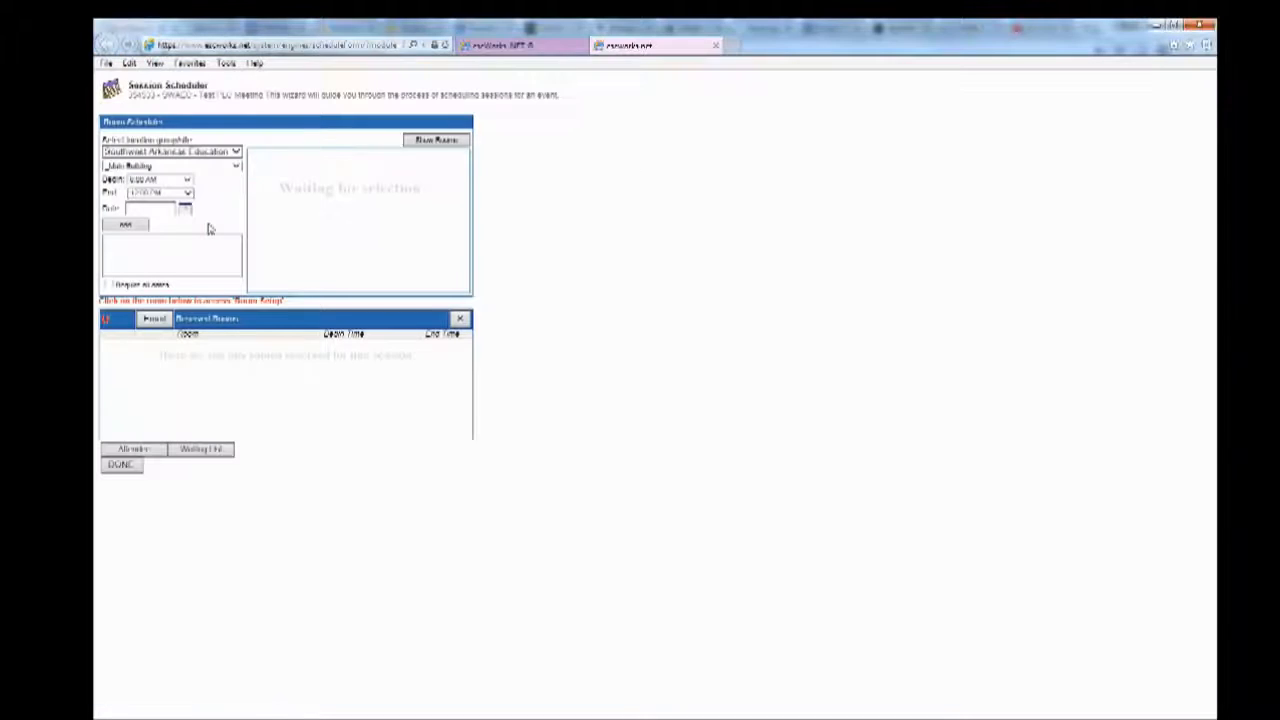
click(202, 166)
click(187, 233)
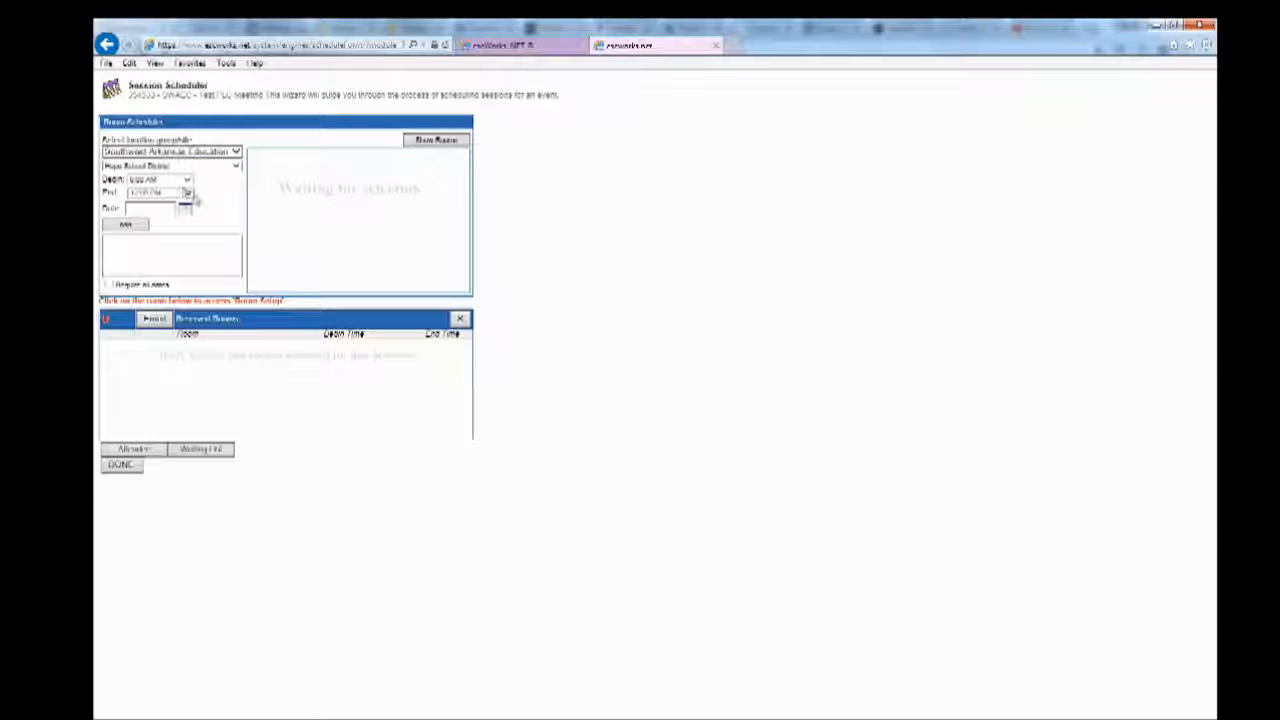
click(186, 209)
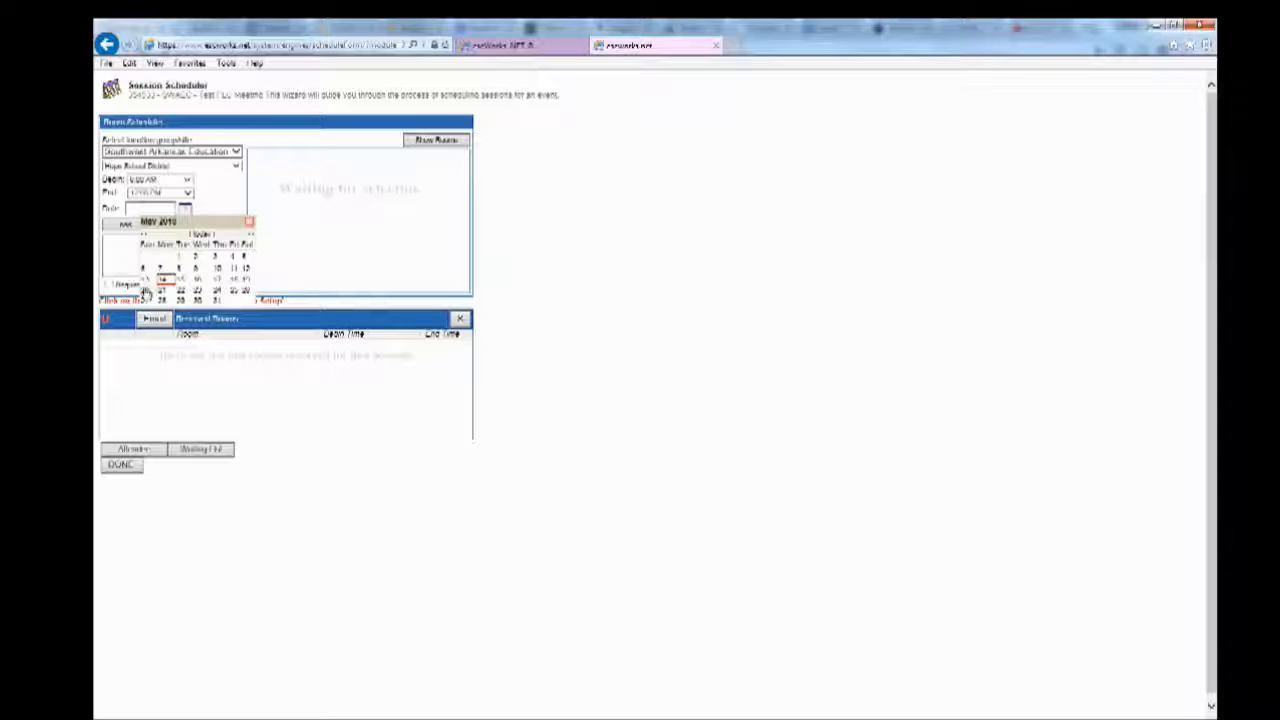
click(145, 292)
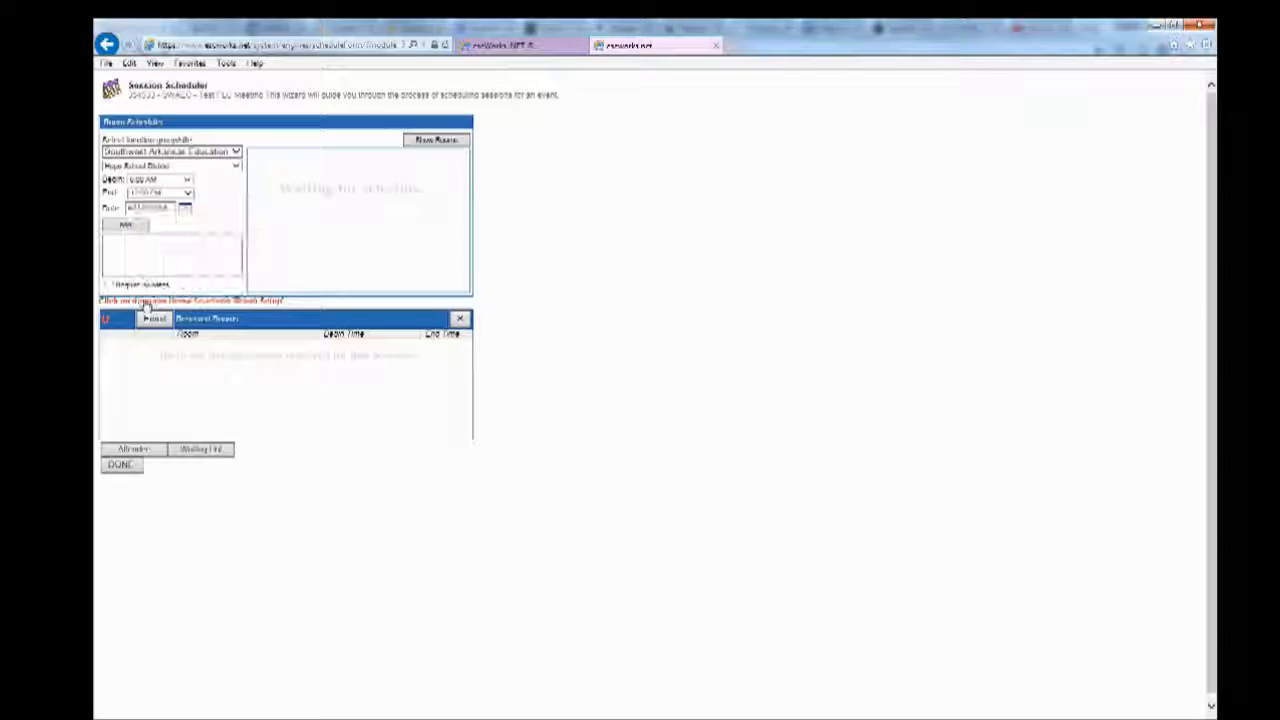
click(127, 225)
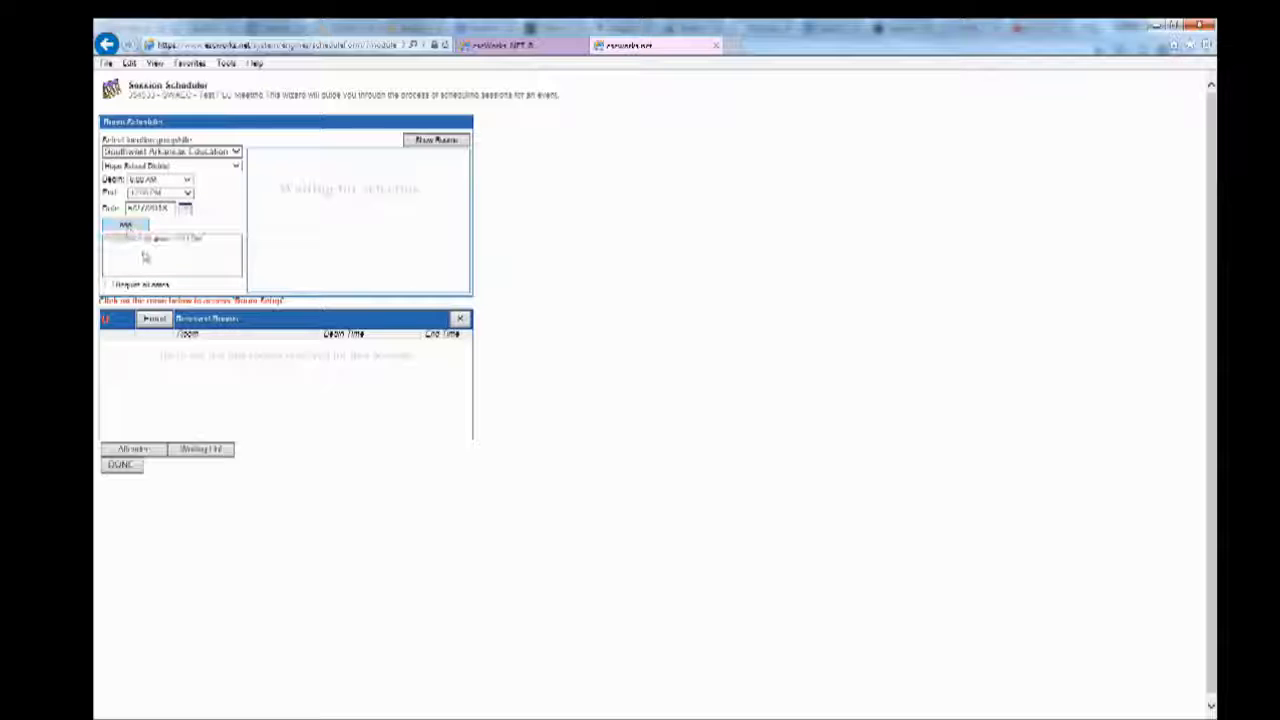
Step: Reserve the HAPS EAST Room for the session, finish scheduling, and highlight the session number in the creation message
click(446, 142)
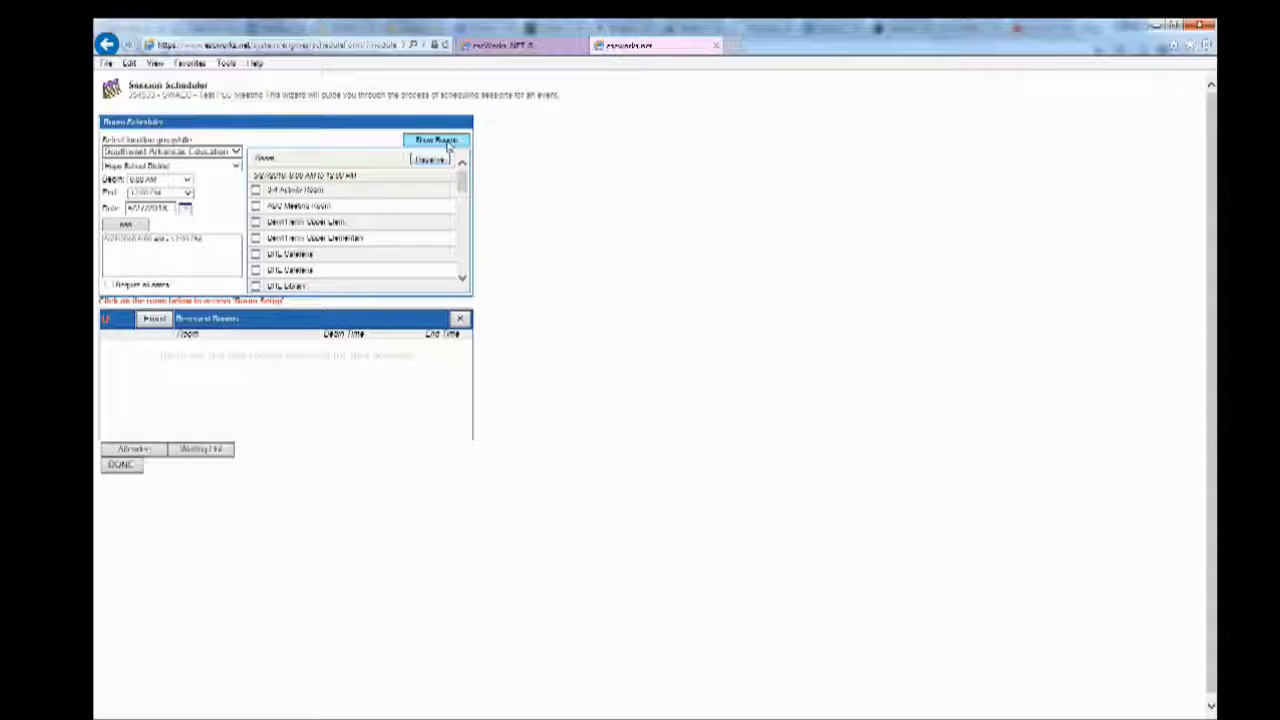
scroll(323, 229, down, 5)
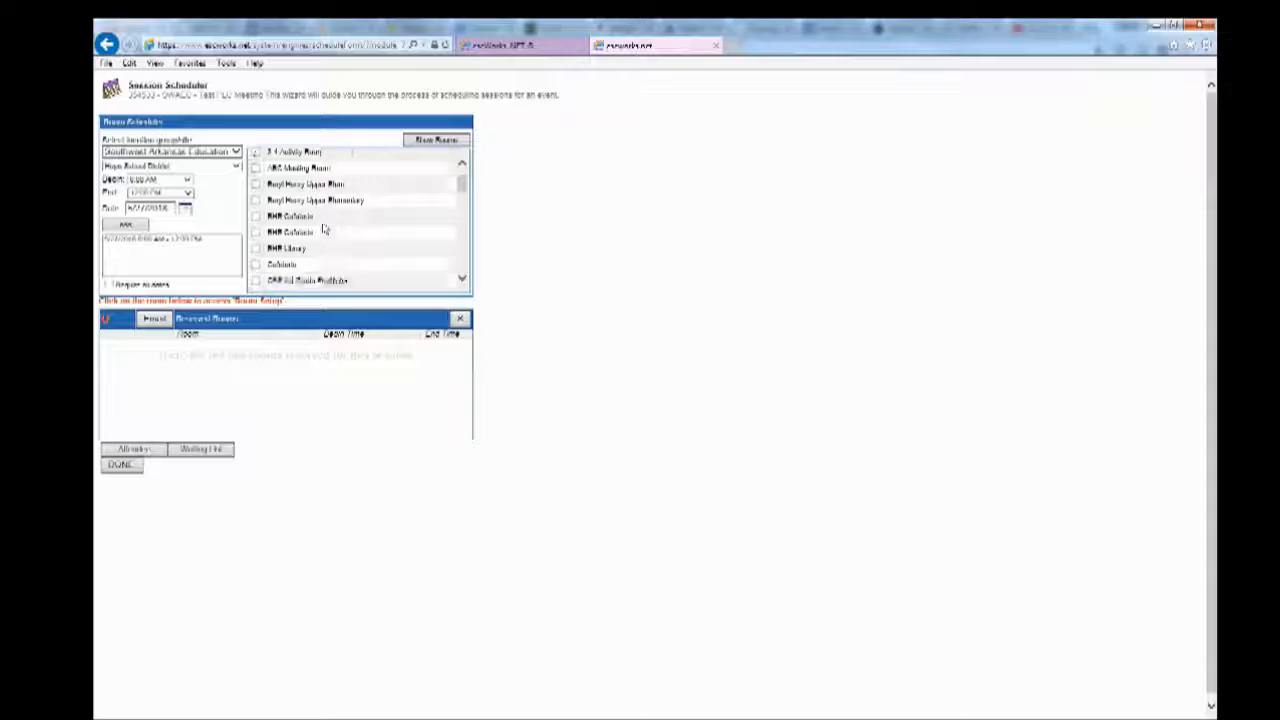
scroll(323, 229, down, 3)
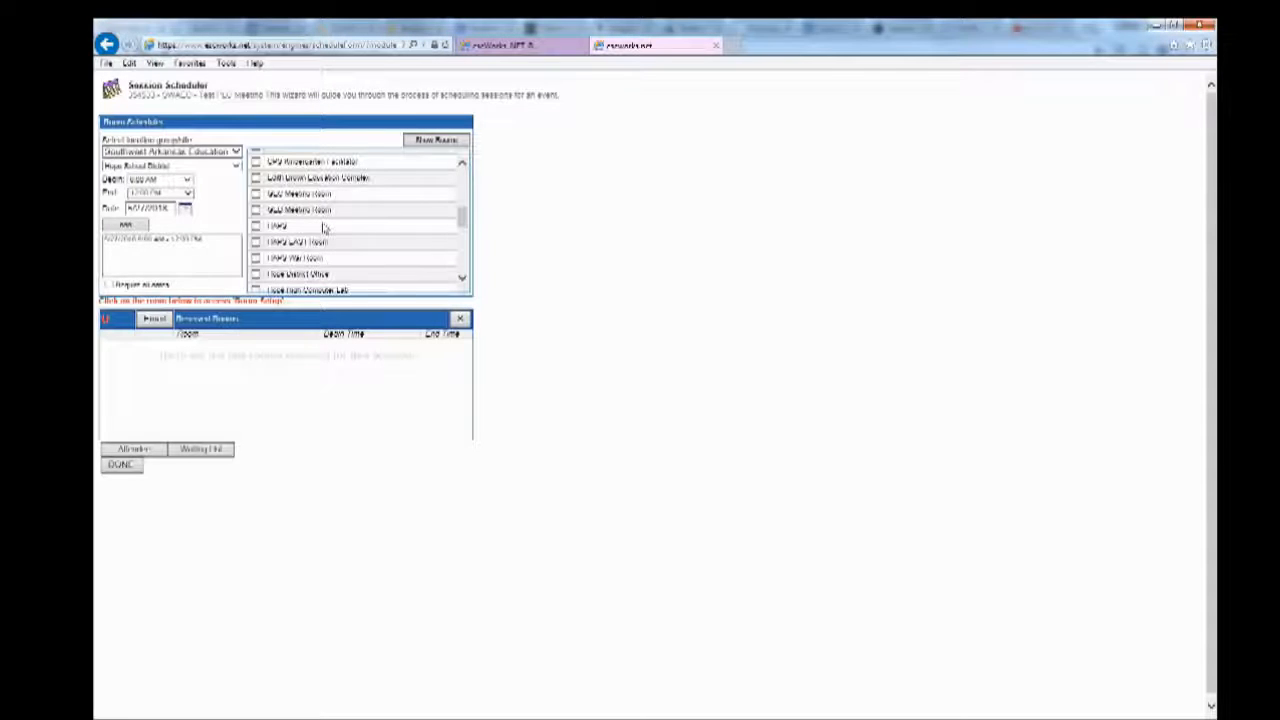
click(255, 243)
scroll(366, 251, up, 3)
scroll(368, 253, up, 3)
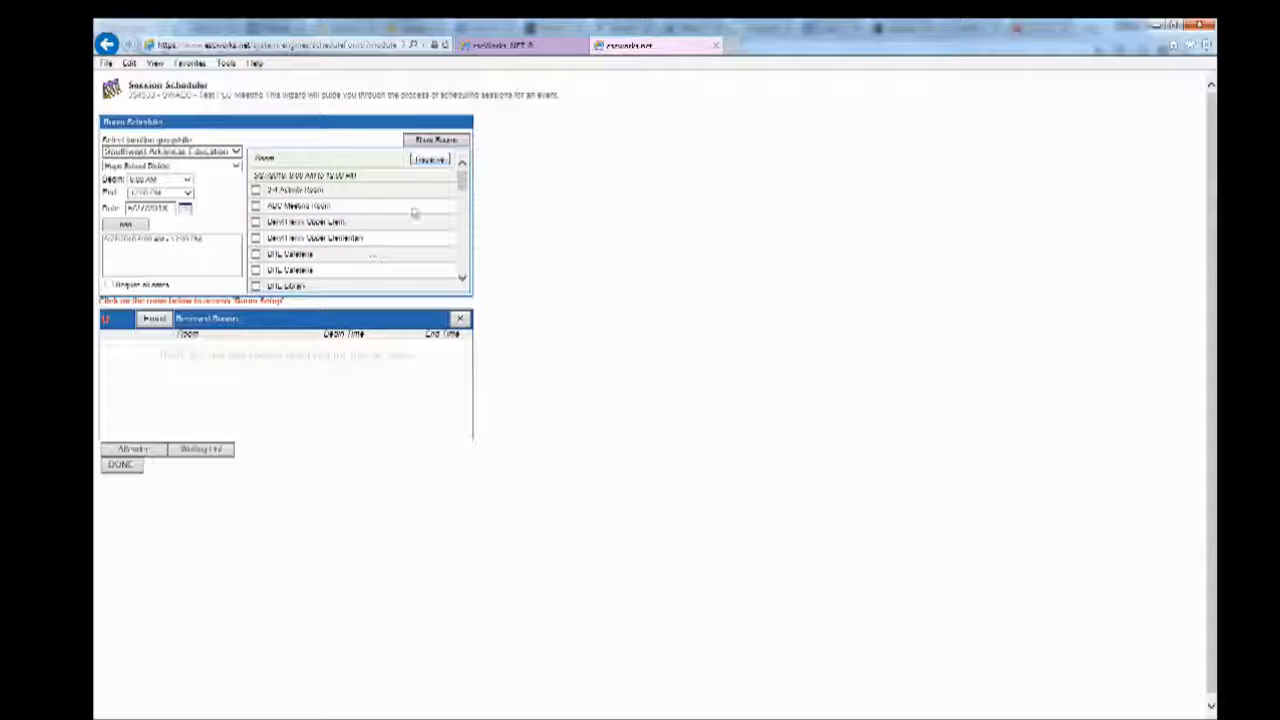
click(429, 160)
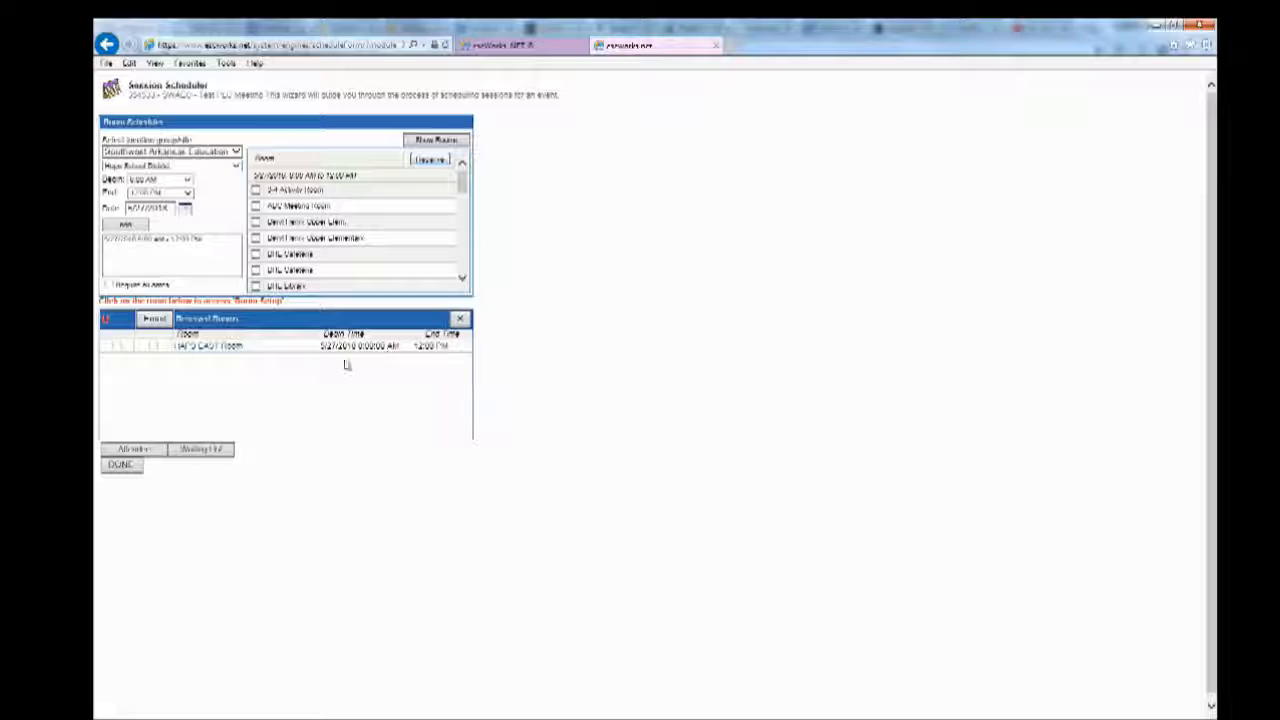
click(124, 466)
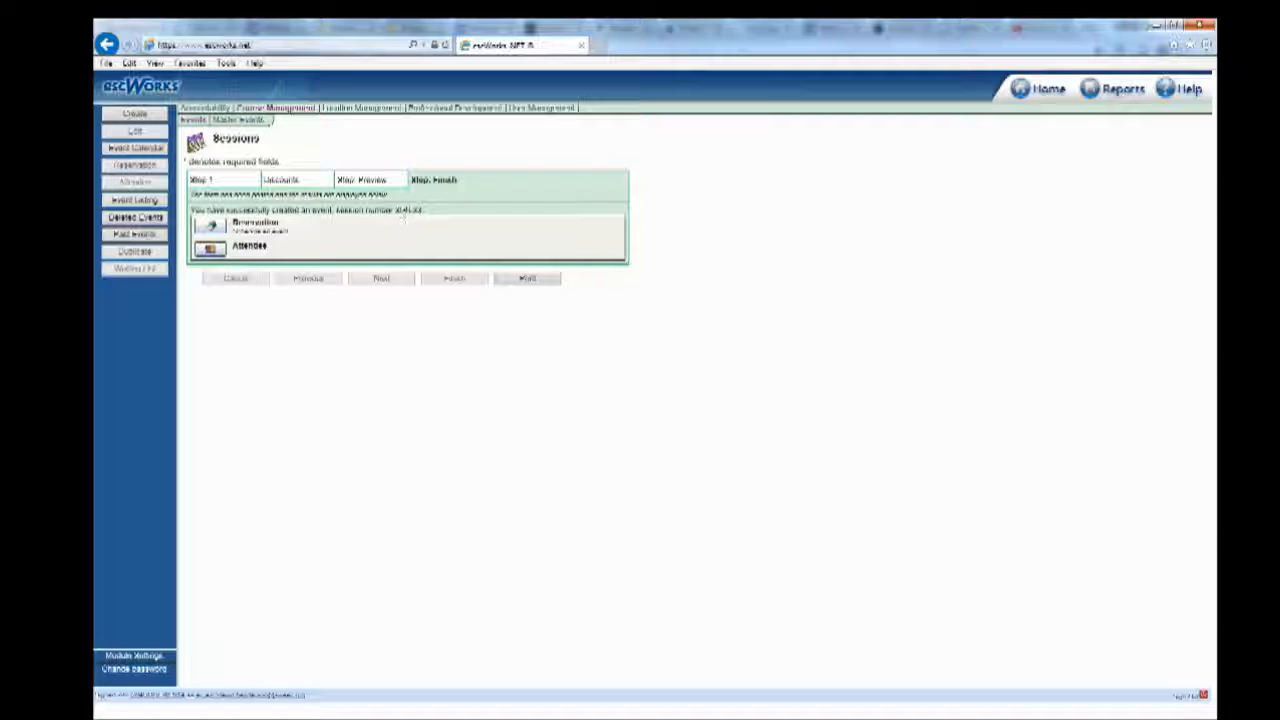
double_click(409, 211)
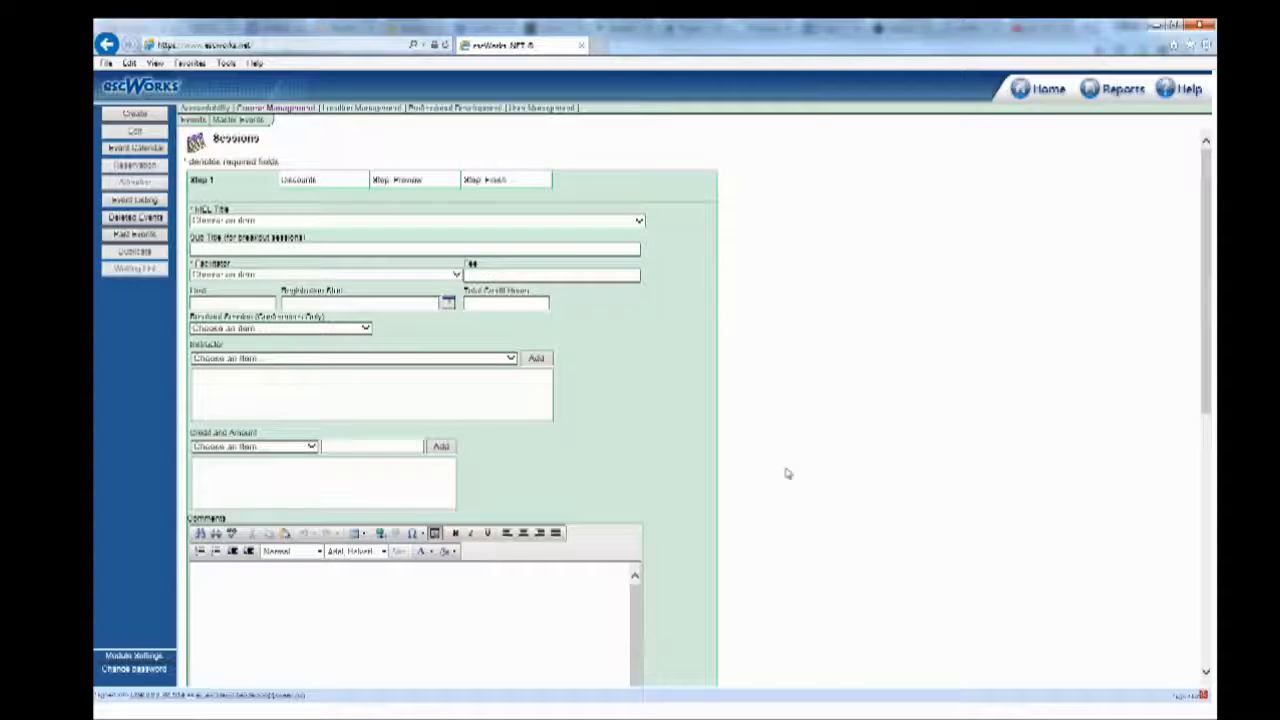
Step: Examine the comments, evaluation and event options on the blank session form, and cancel the form
scroll(765, 477, down, 10)
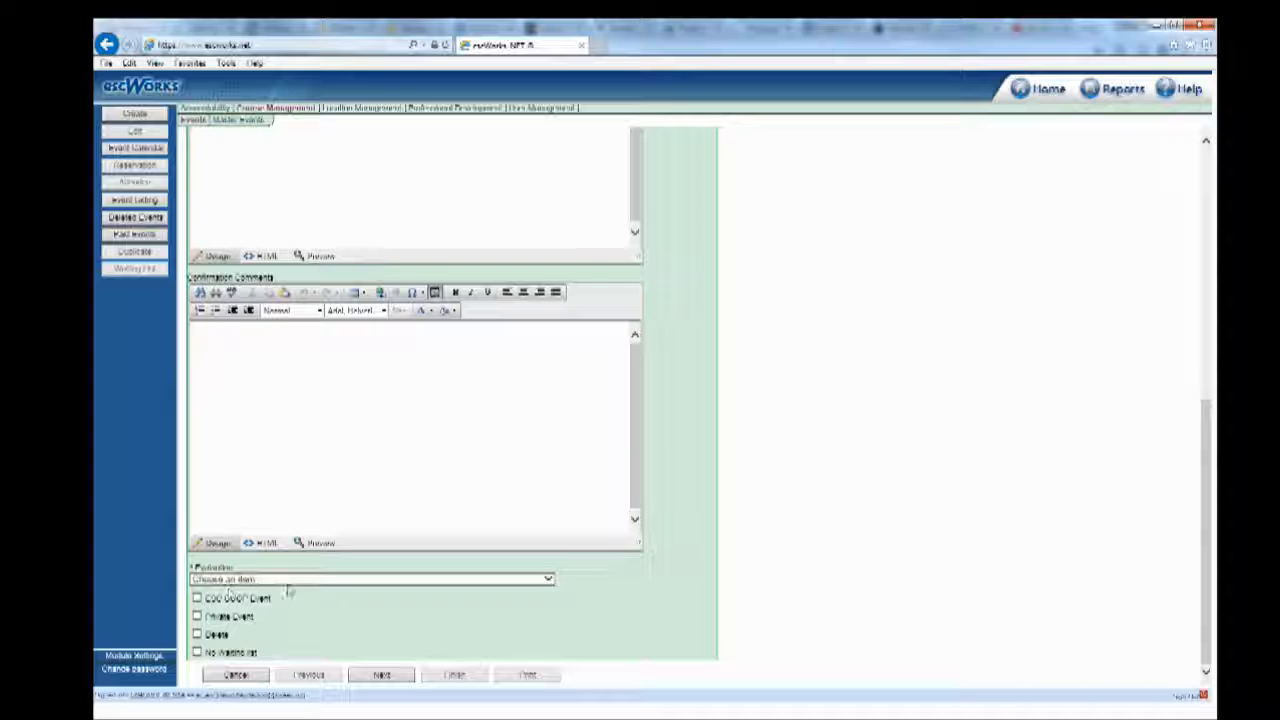
scroll(403, 590, up, 3)
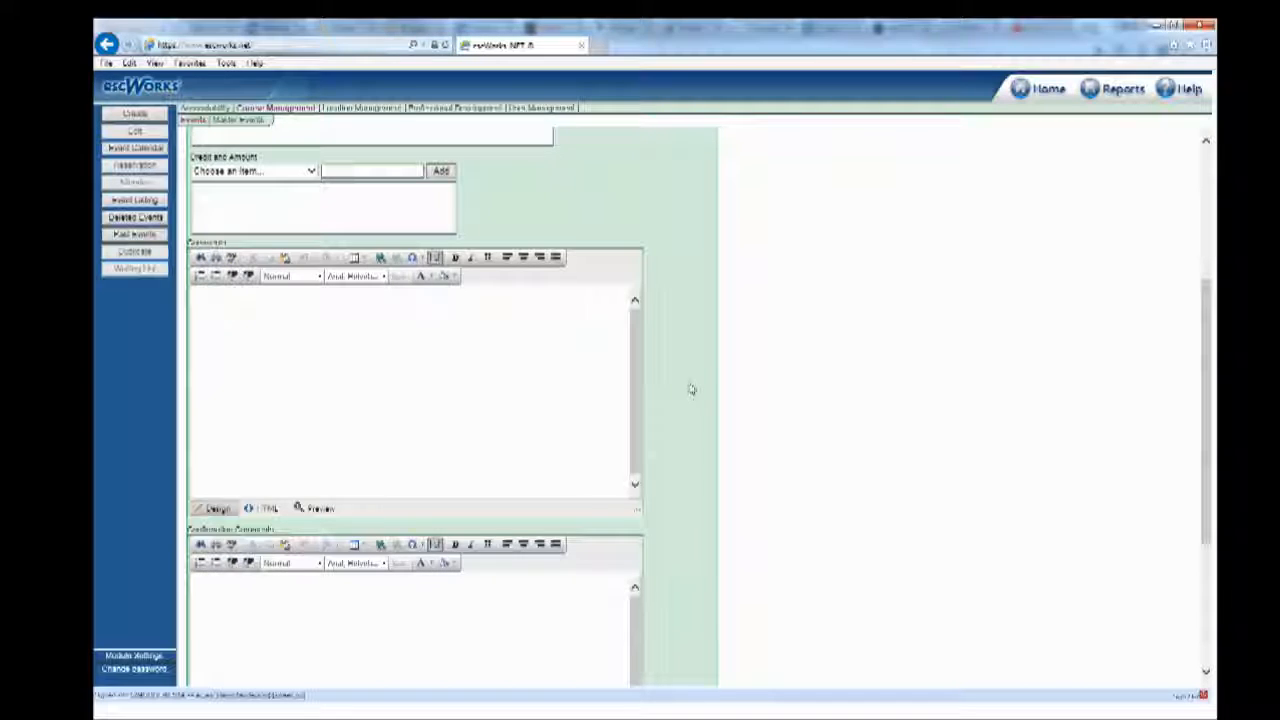
scroll(691, 388, down, 3)
scroll(734, 531, up, 3)
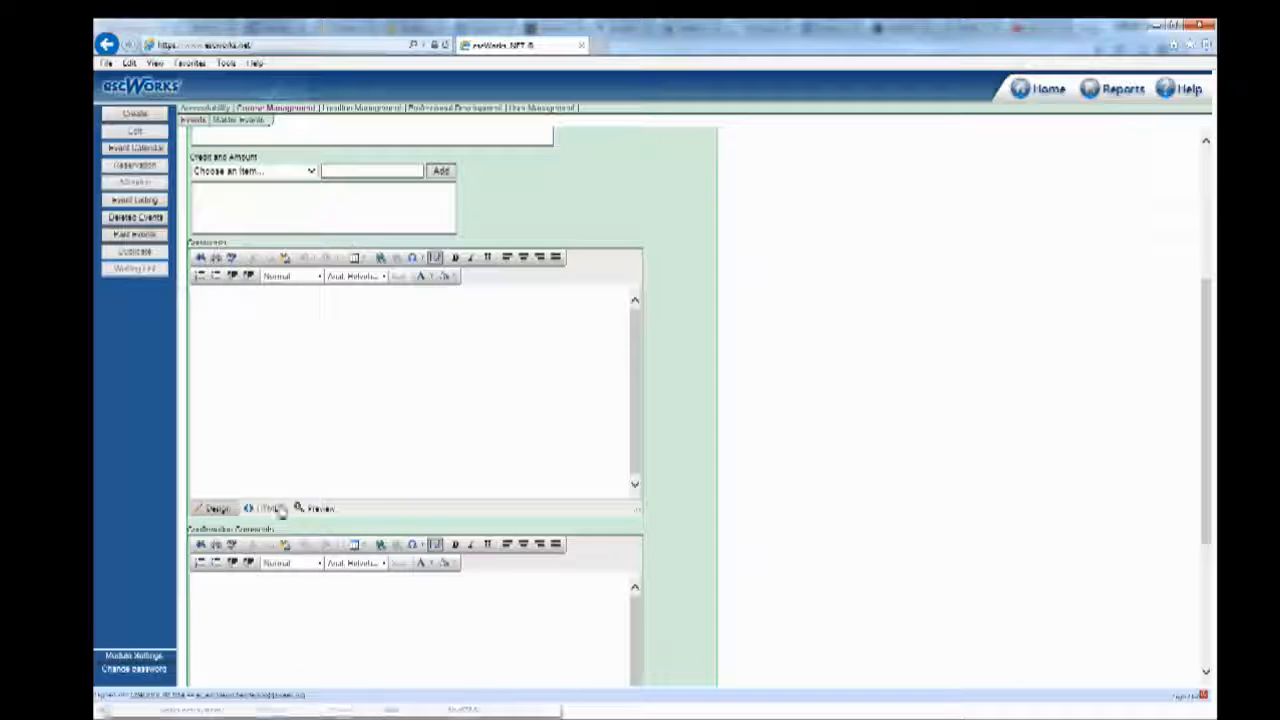
scroll(686, 438, down, 5)
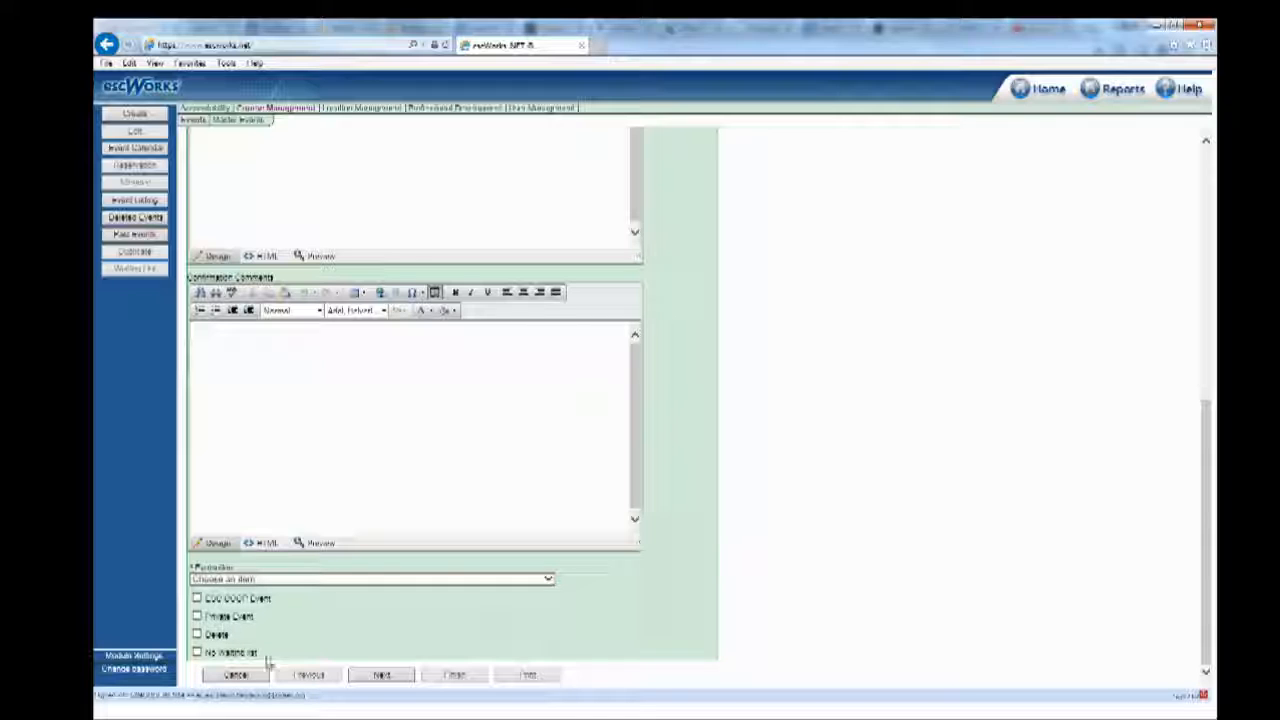
click(235, 675)
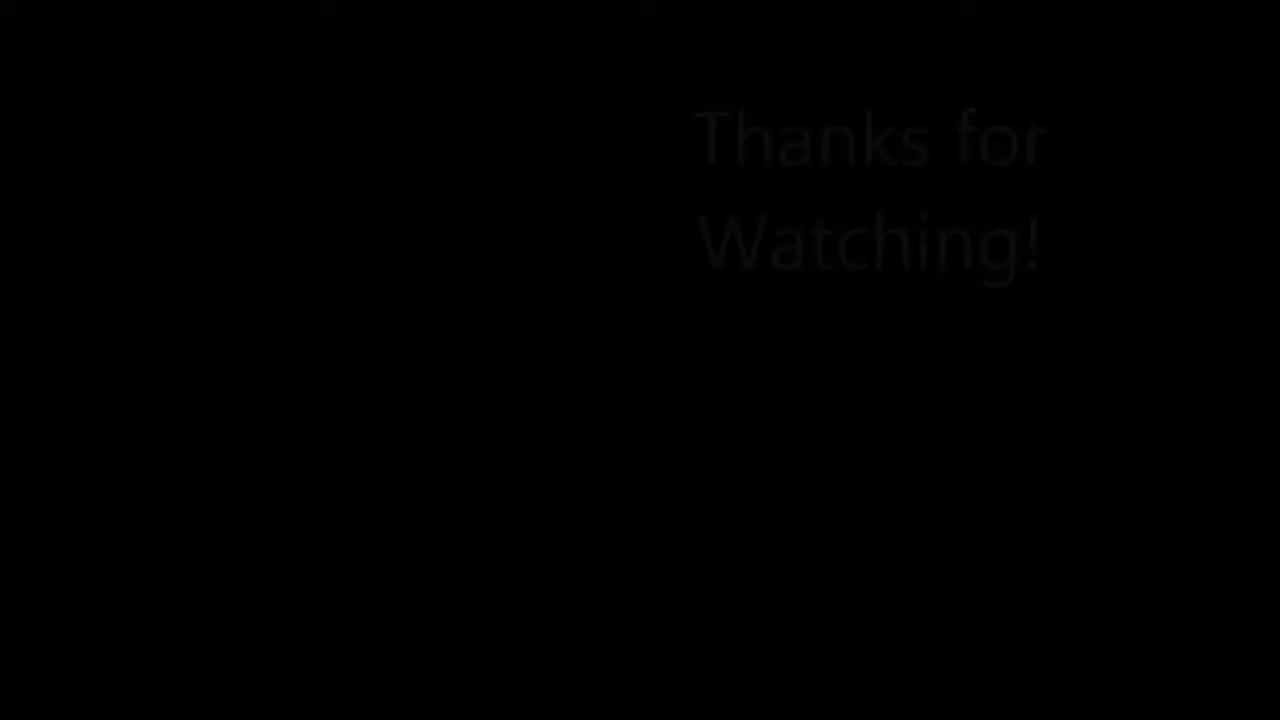